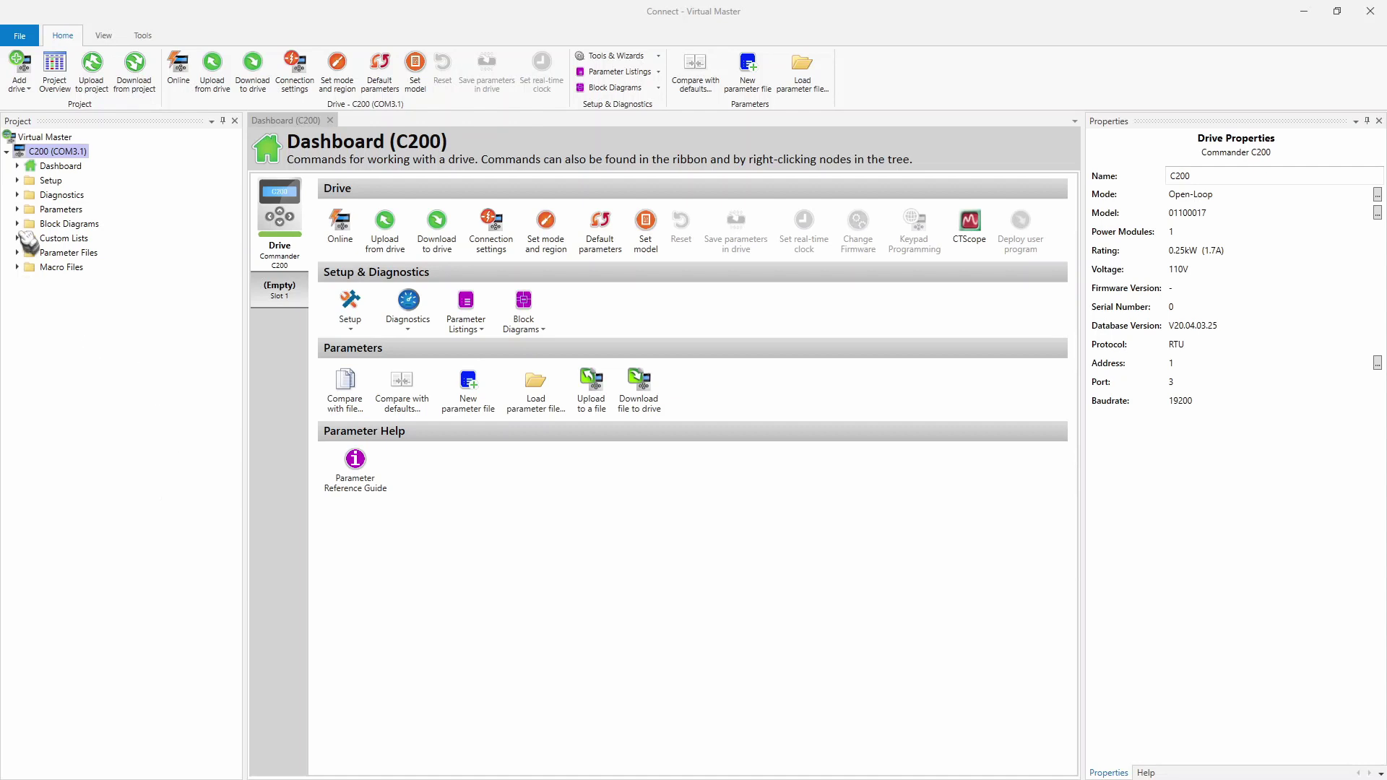
Step: In the Menu 07 Analog I/O block diagram, set Analog Input 1 Destination A to 14.026 and Analog Input 2 Destination A to 14.025
{"action": "left_click", "coordinate": [19, 226]}
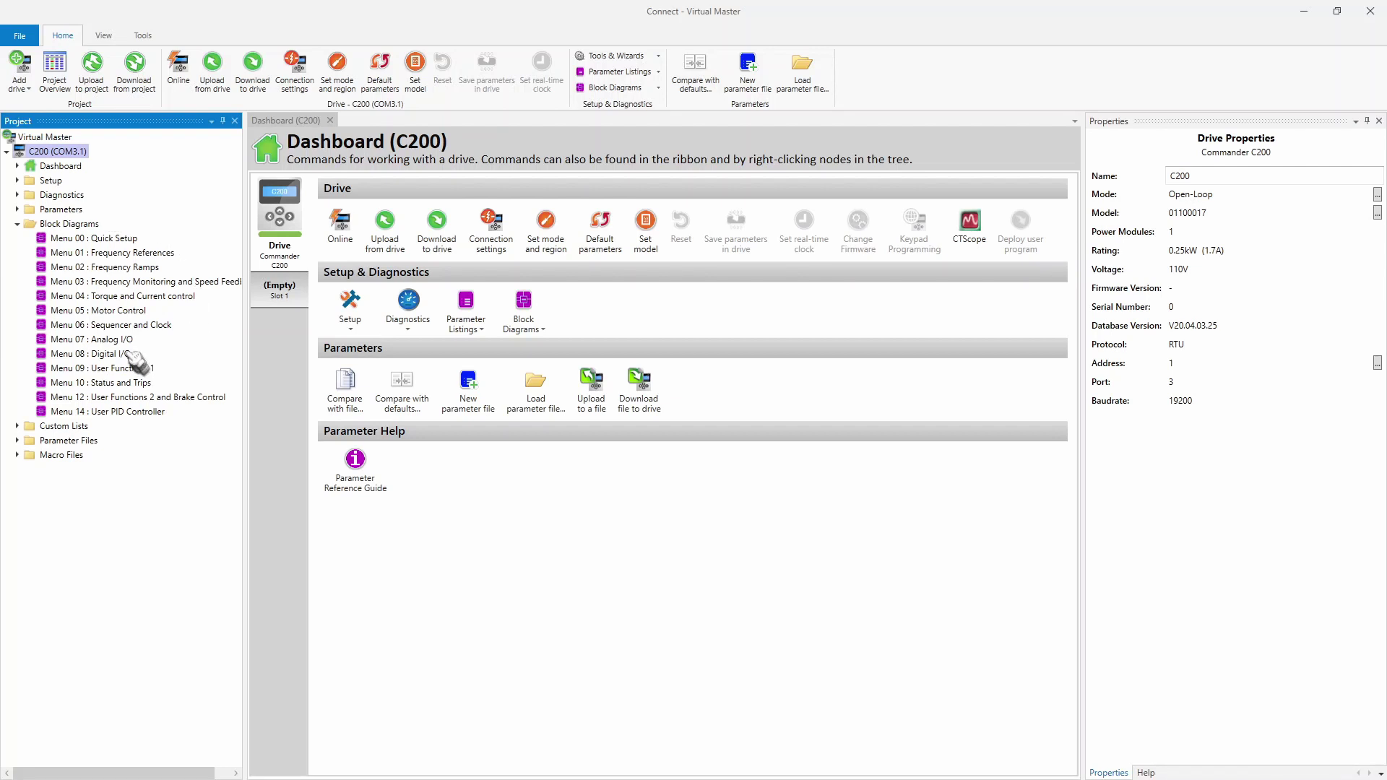
{"action": "double_click", "coordinate": [128, 339]}
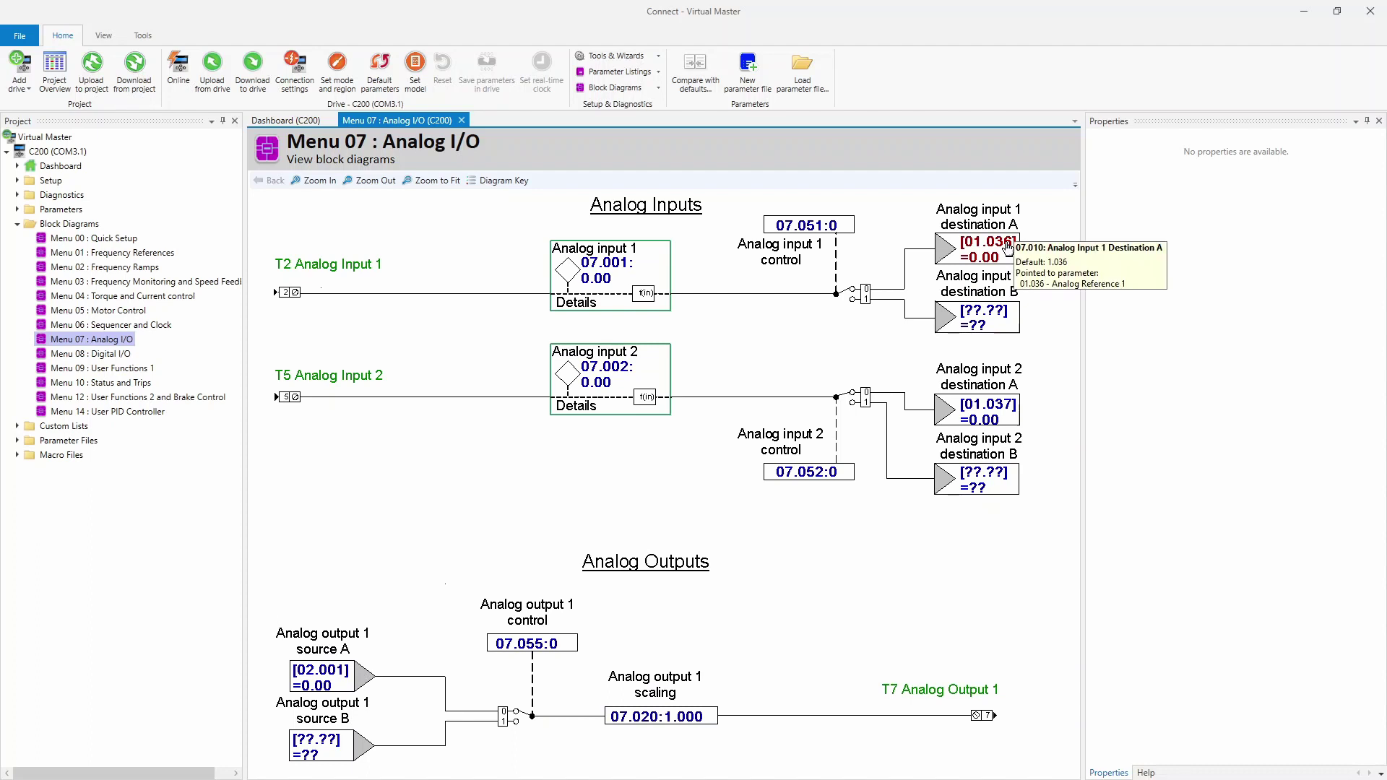
{"action": "double_click", "coordinate": [1003, 248]}
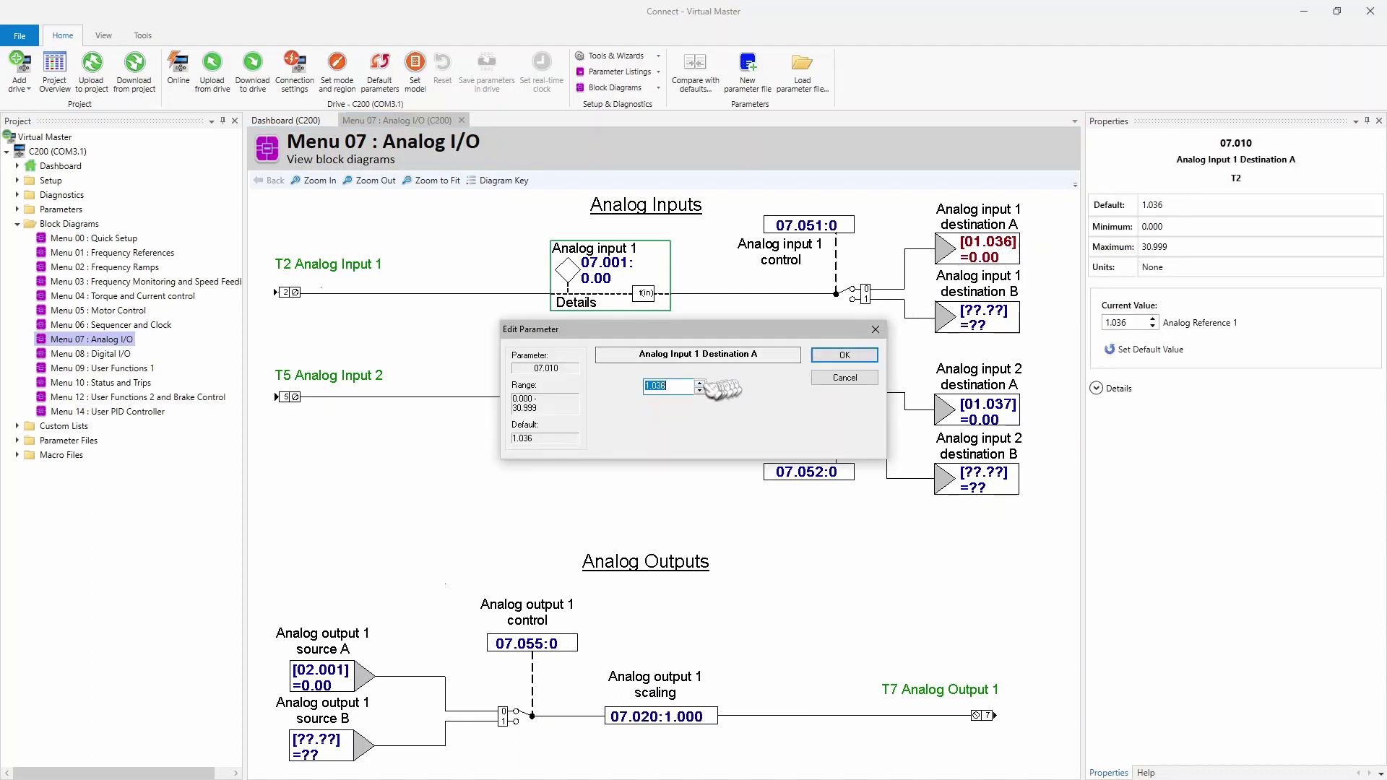
{"action": "key", "text": "BackSpace"}
{"action": "type", "text": "14.026"}
{"action": "key", "text": "Return"}
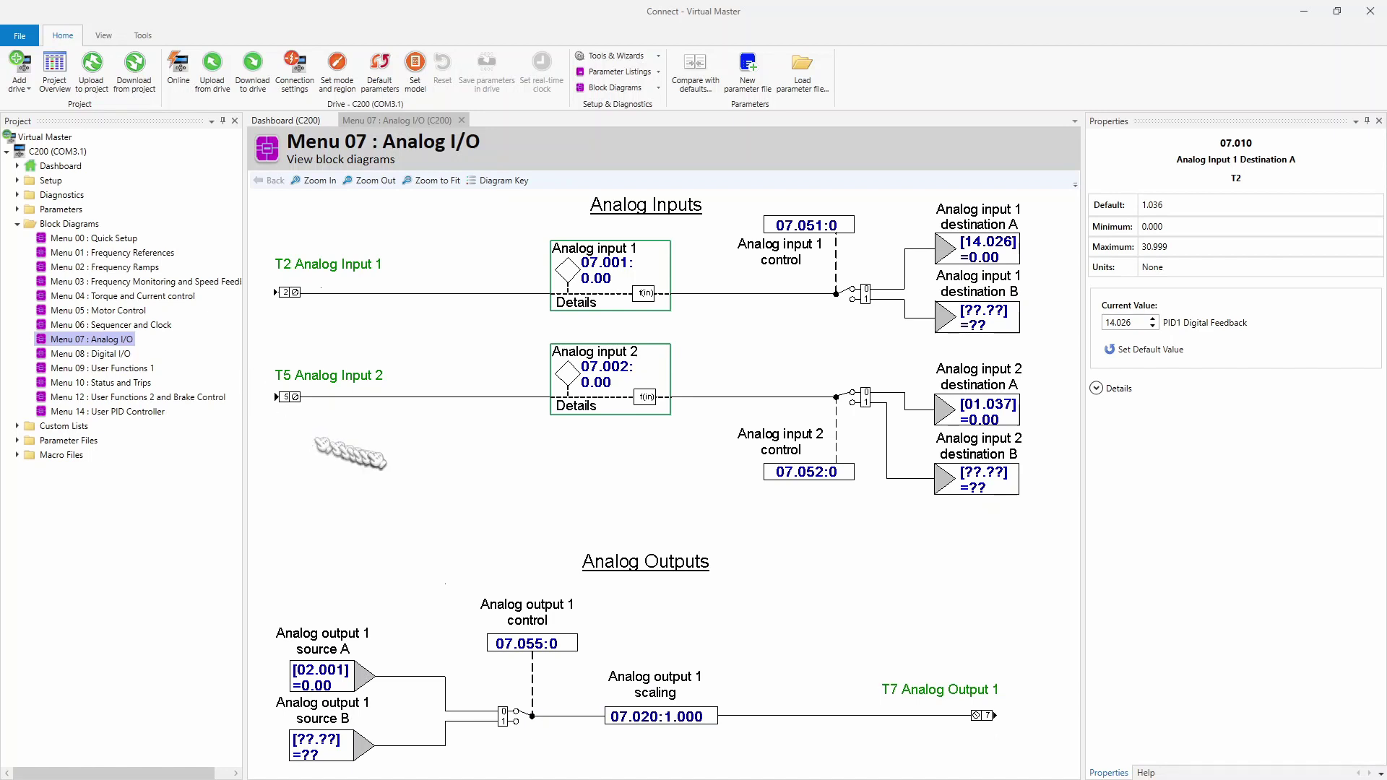
{"action": "double_click", "coordinate": [999, 414]}
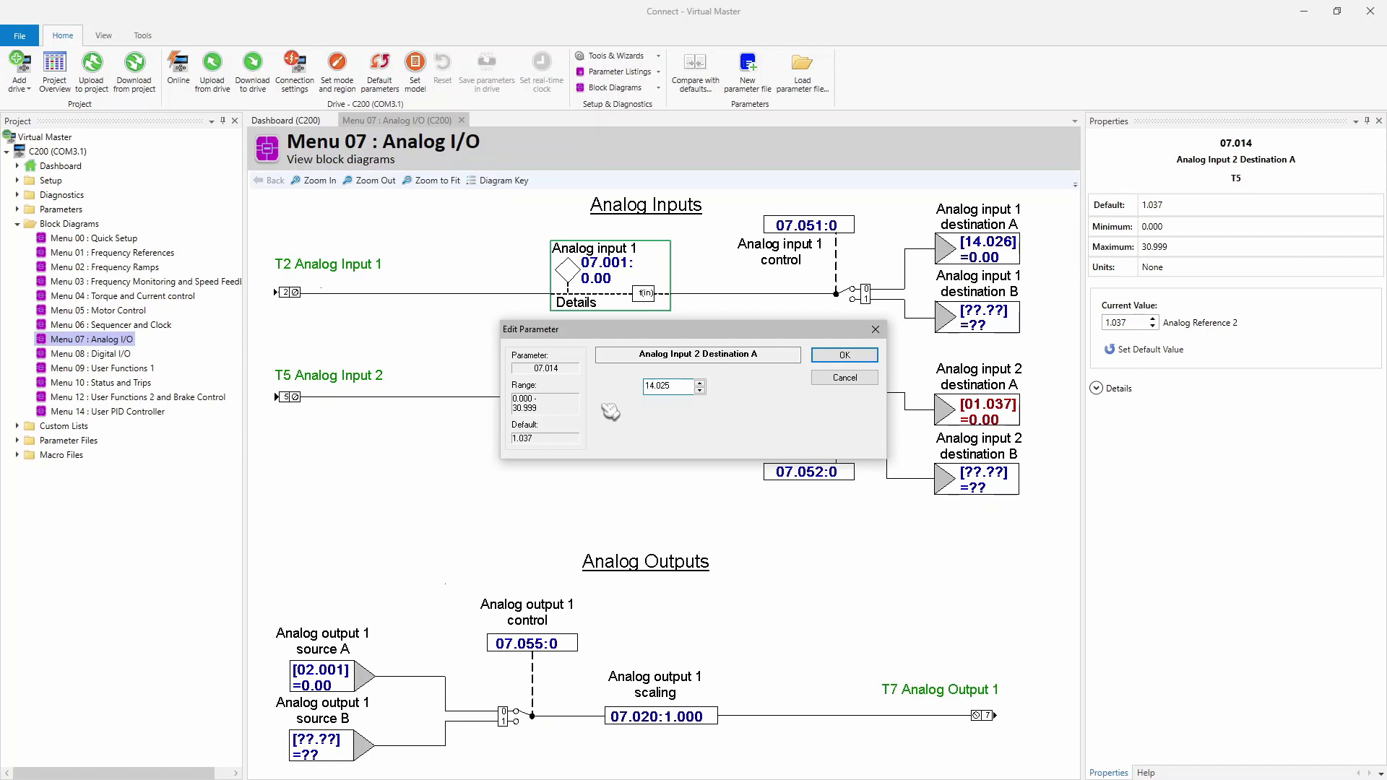
{"action": "key", "text": "Return"}
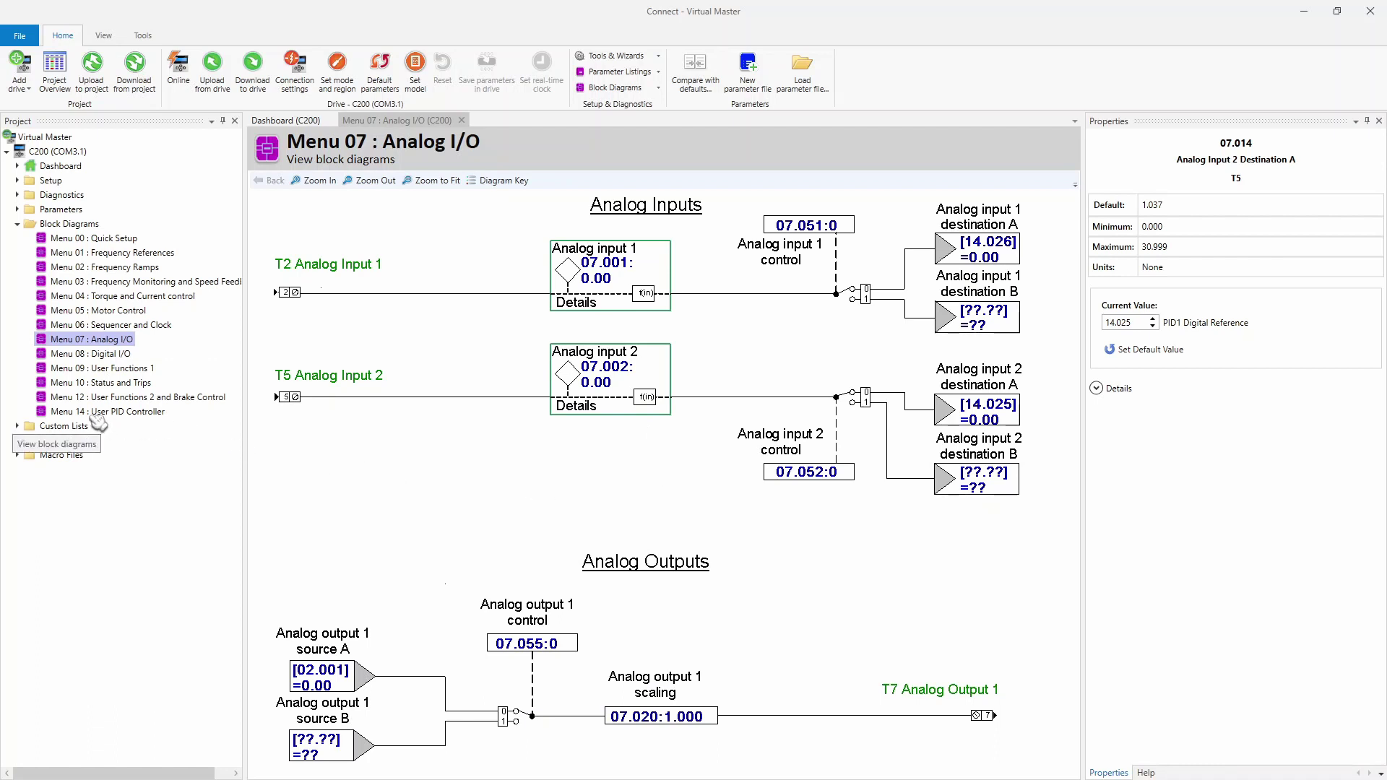
Step: In the Menu 14 User PID Controller block diagram, set the PID1 Destination to 1.021
{"action": "left_click", "coordinate": [158, 412]}
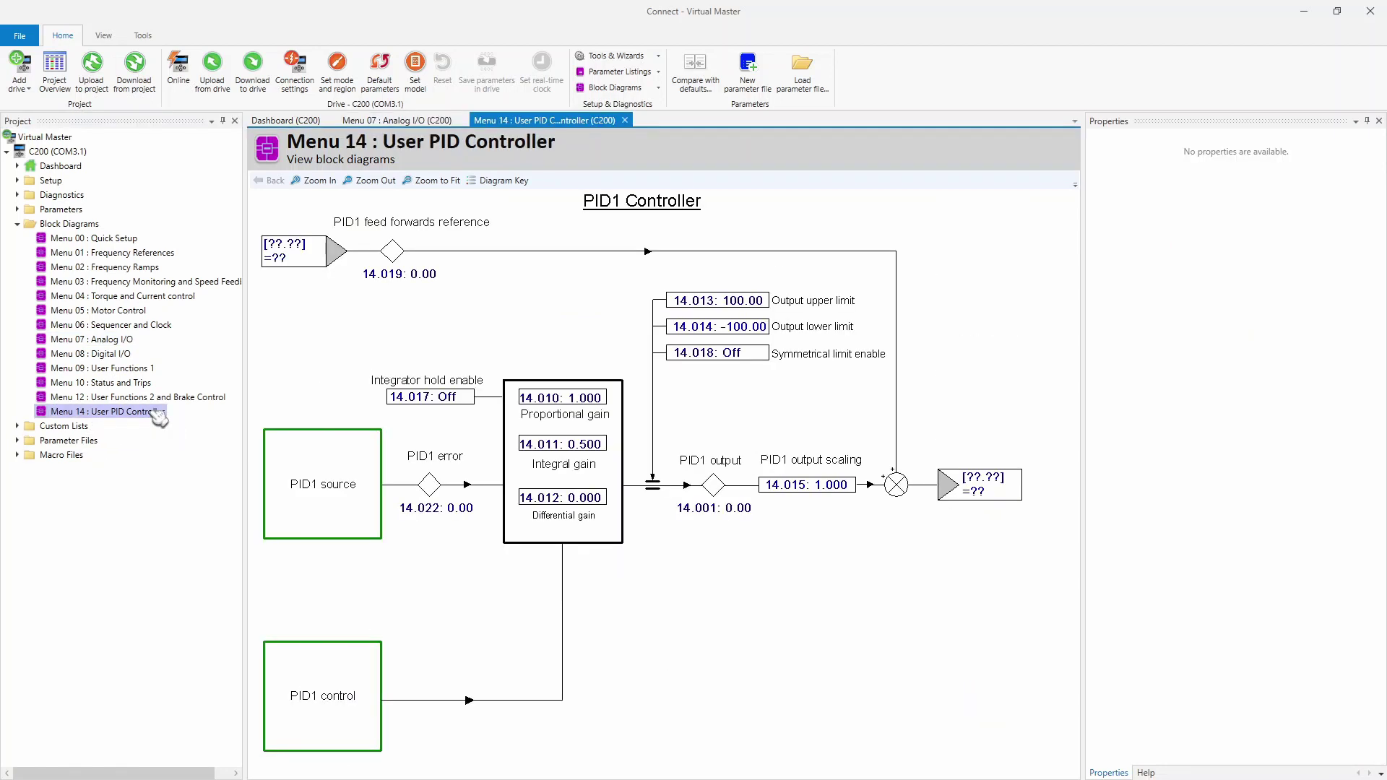
{"action": "double_click", "coordinate": [985, 489]}
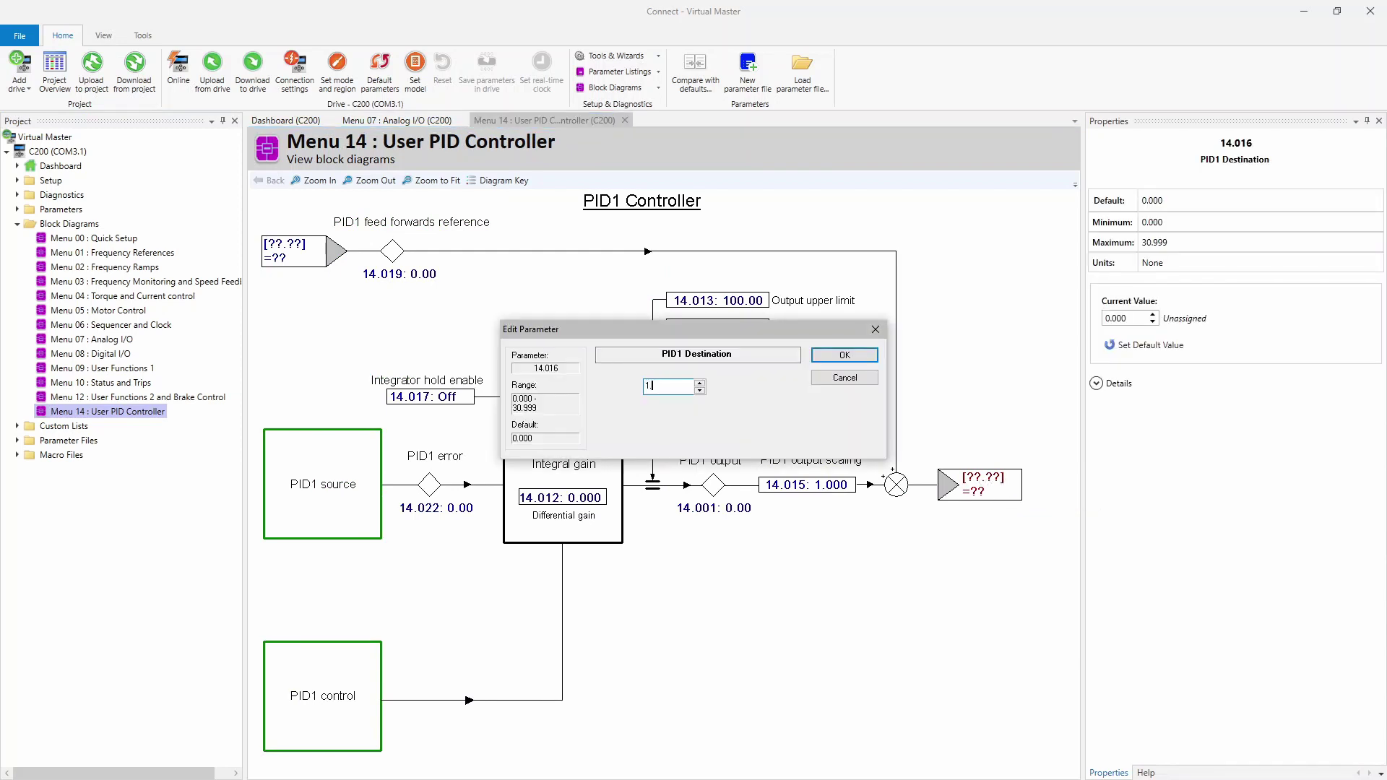
{"action": "key", "text": "Return"}
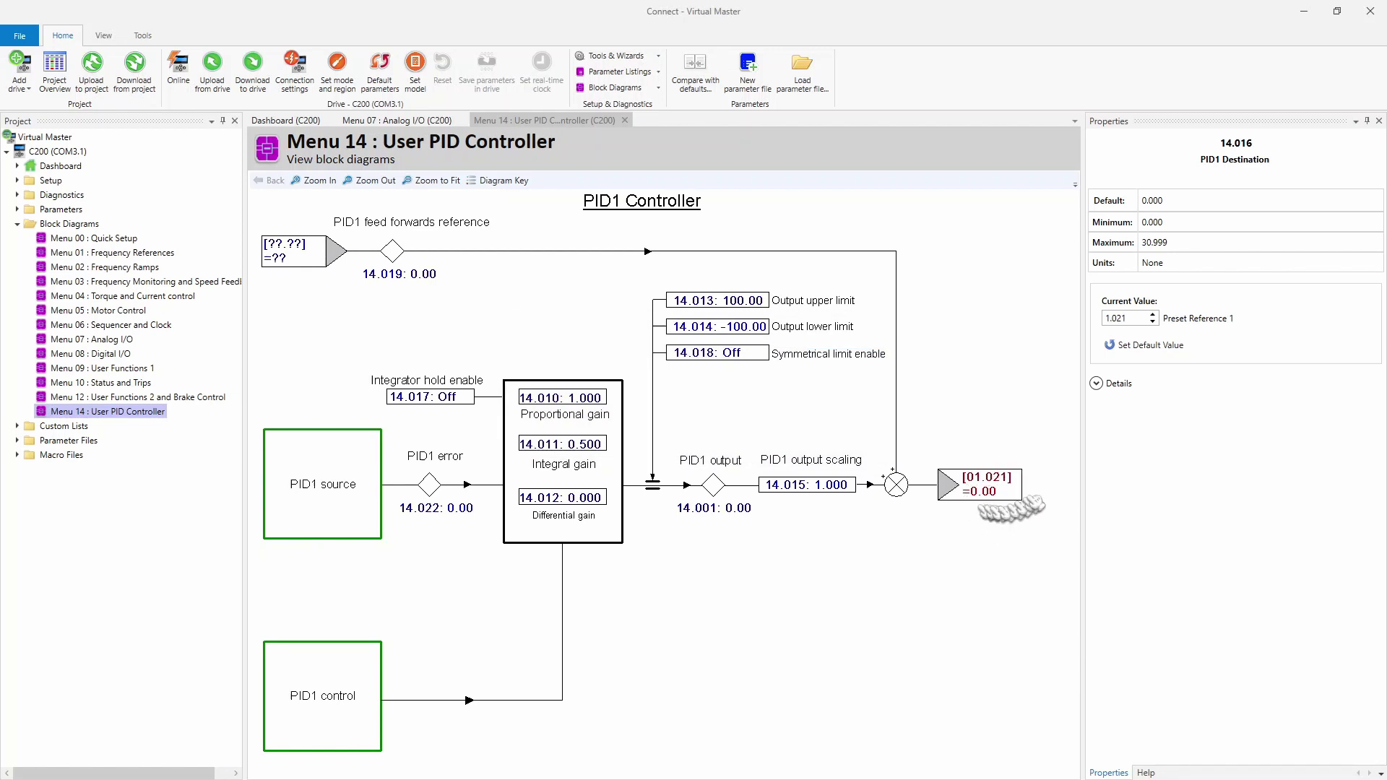
{"action": "mouse_move", "coordinate": [985, 484]}
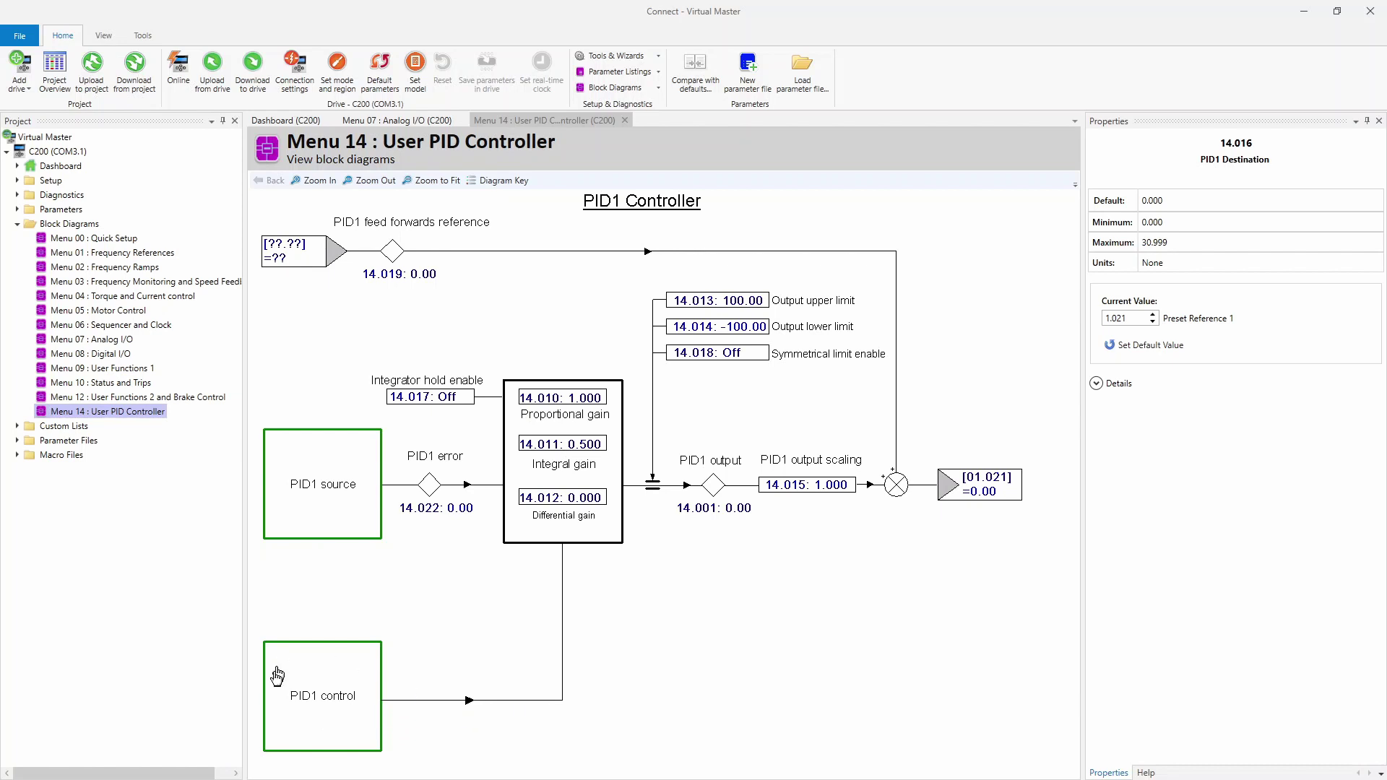
Step: Open the PID1 control logic diagram and set PID1 Enable (14.008) to On
{"action": "left_click", "coordinate": [343, 691]}
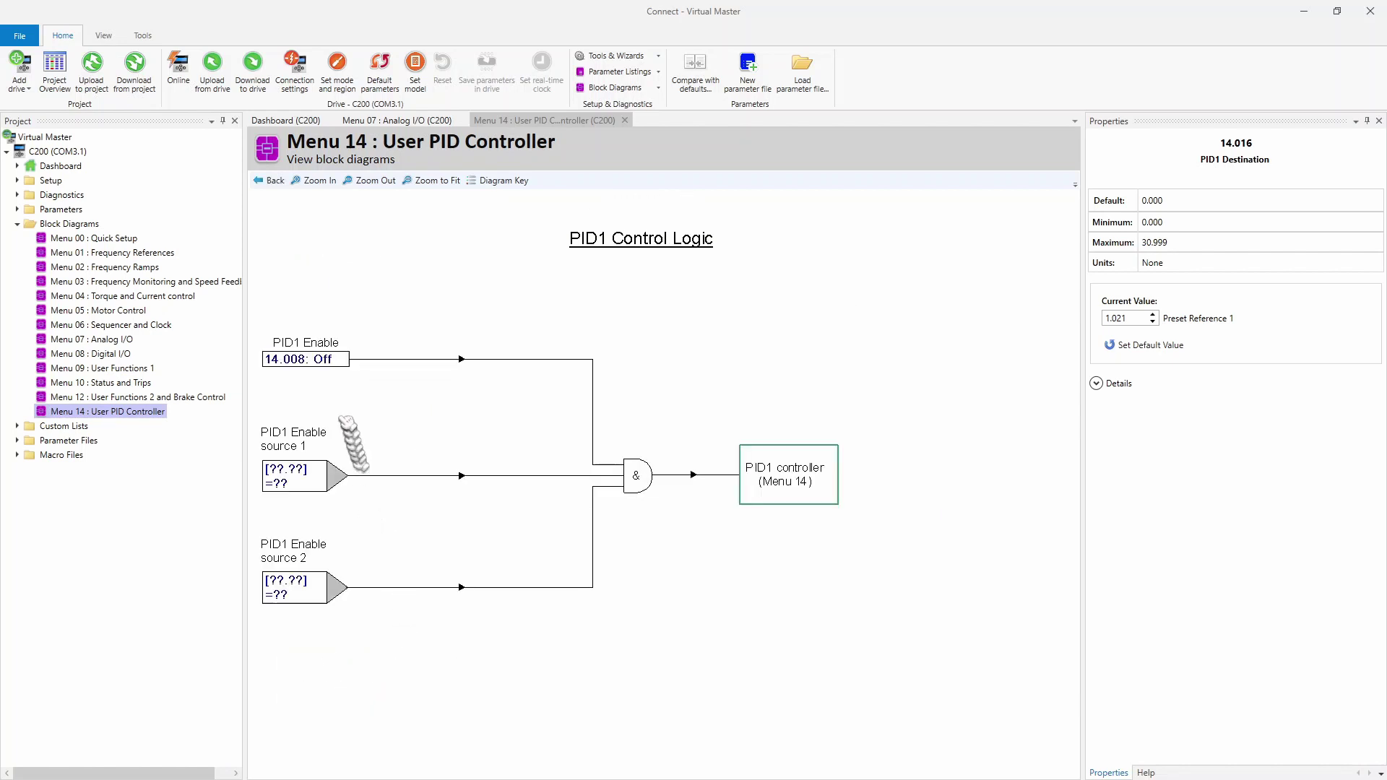
{"action": "double_click", "coordinate": [325, 362]}
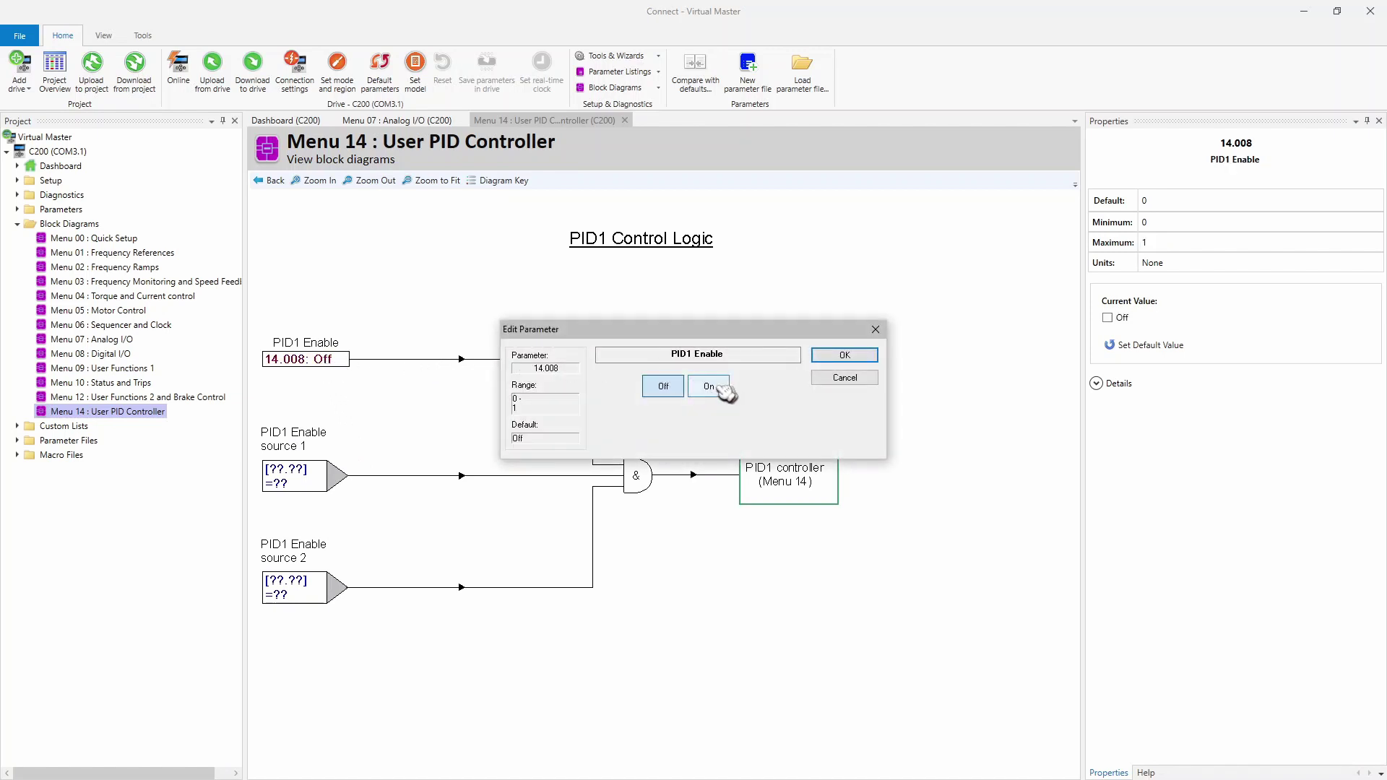
{"action": "left_click", "coordinate": [721, 388]}
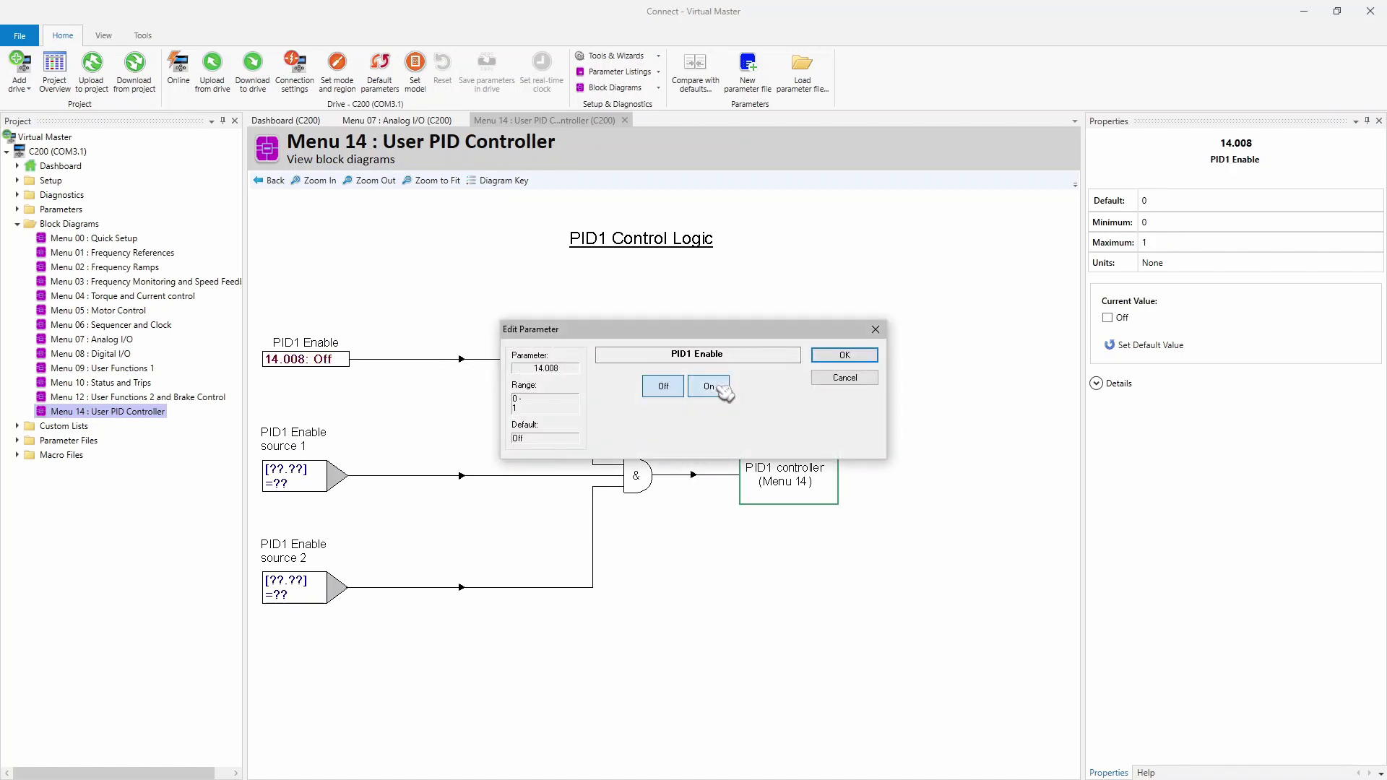
{"action": "left_click", "coordinate": [846, 355]}
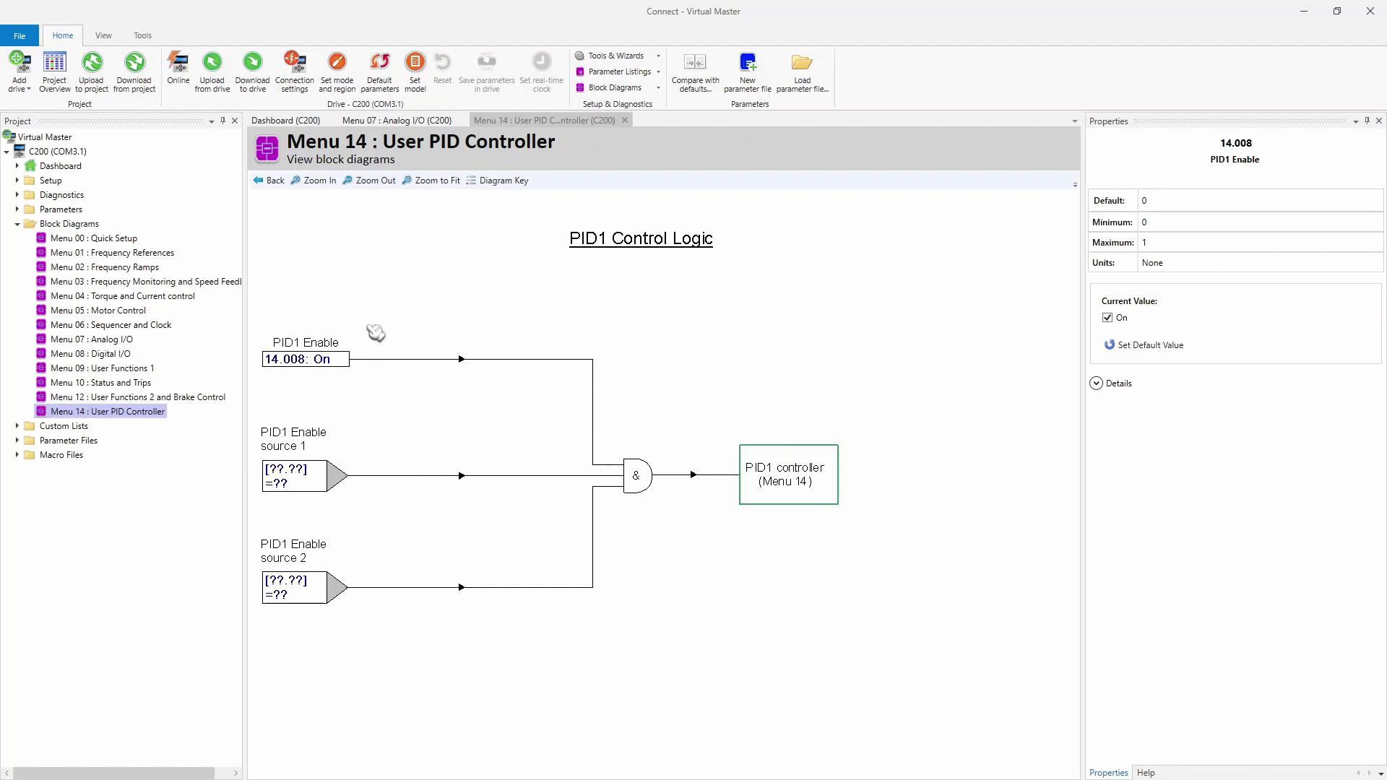
Step: Set PID1 Enable Source 1 in the control logic diagram to 10.001
{"action": "double_click", "coordinate": [290, 479]}
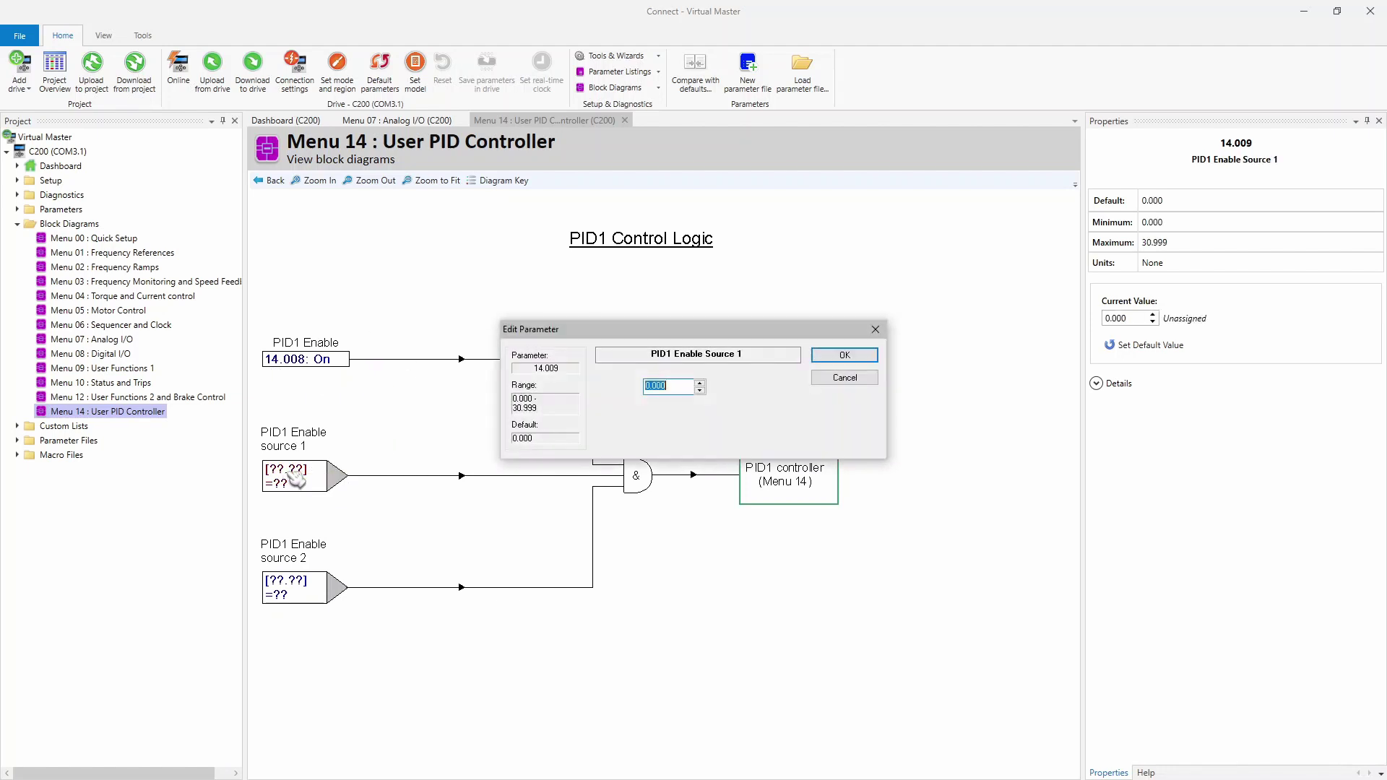
{"action": "type", "text": "10.001"}
{"action": "key", "text": "Return"}
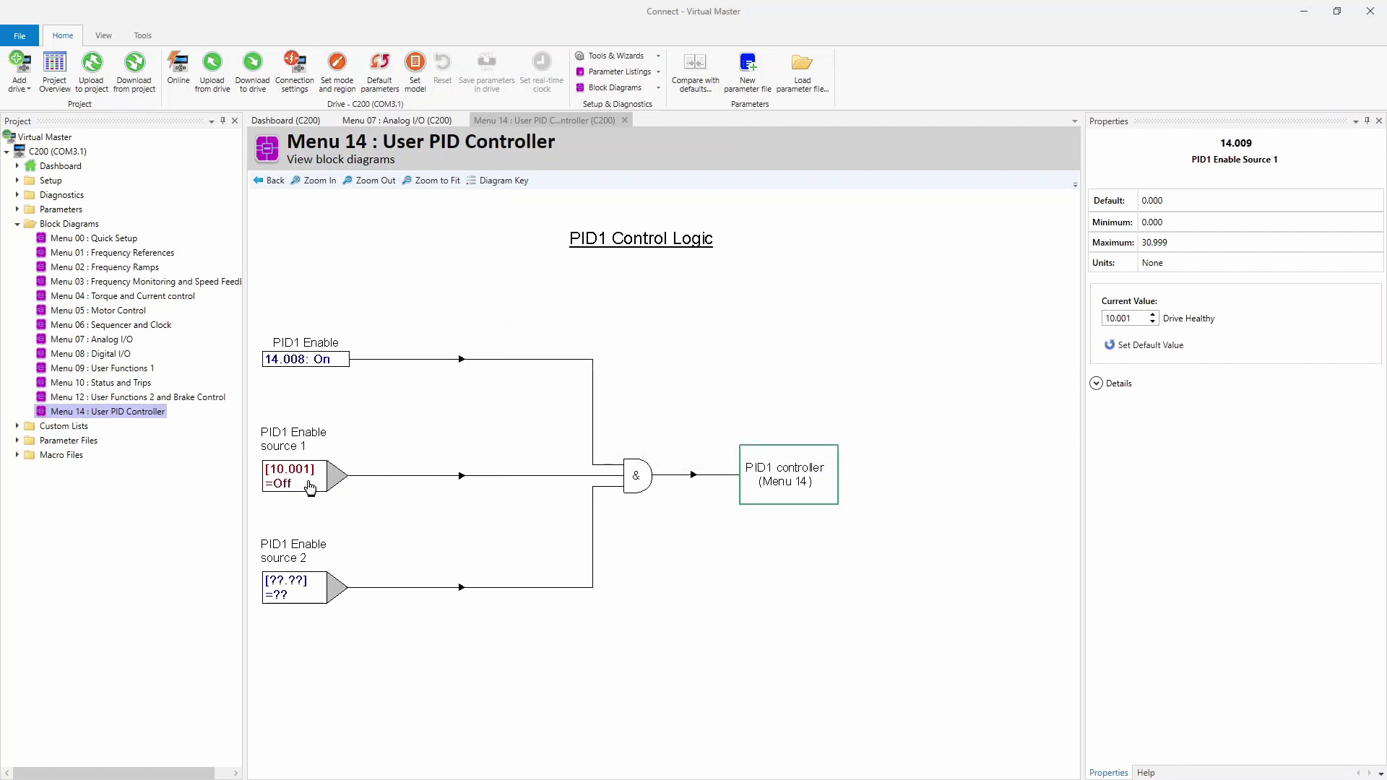
Step: Change PID1 Enable Source 1 to parameter 10.002, Drive Active
{"action": "mouse_move", "coordinate": [304, 480]}
{"action": "double_click", "coordinate": [311, 478]}
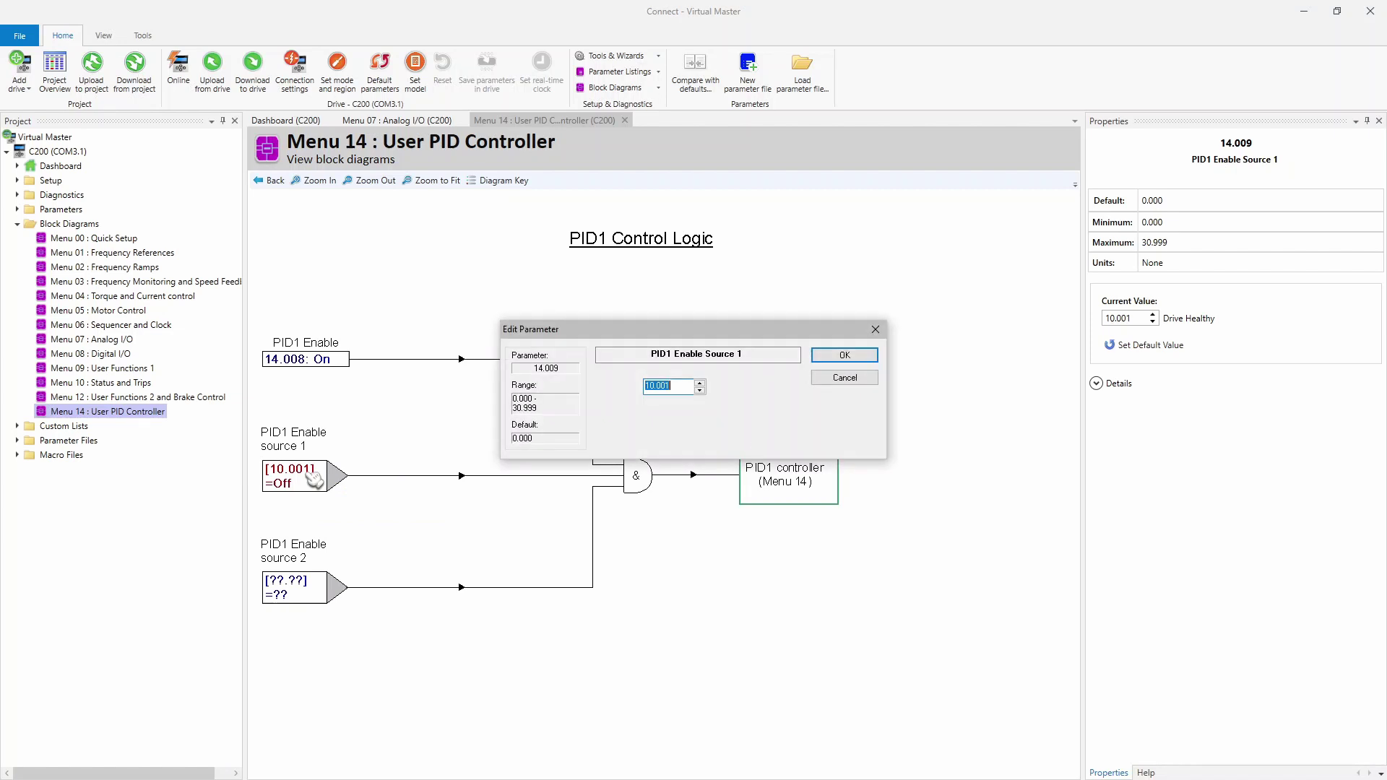
{"action": "left_click", "coordinate": [700, 384]}
{"action": "left_click", "coordinate": [843, 356]}
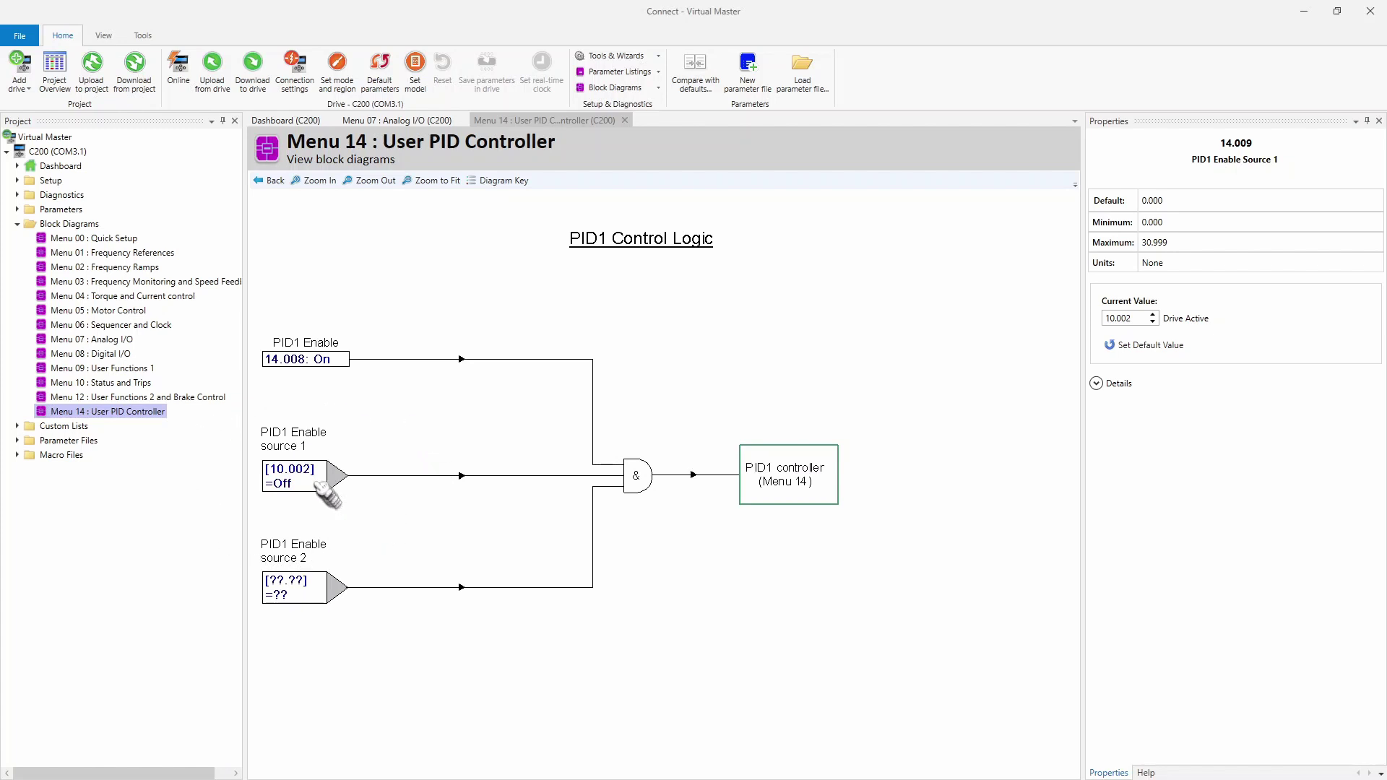
{"action": "mouse_move", "coordinate": [306, 477]}
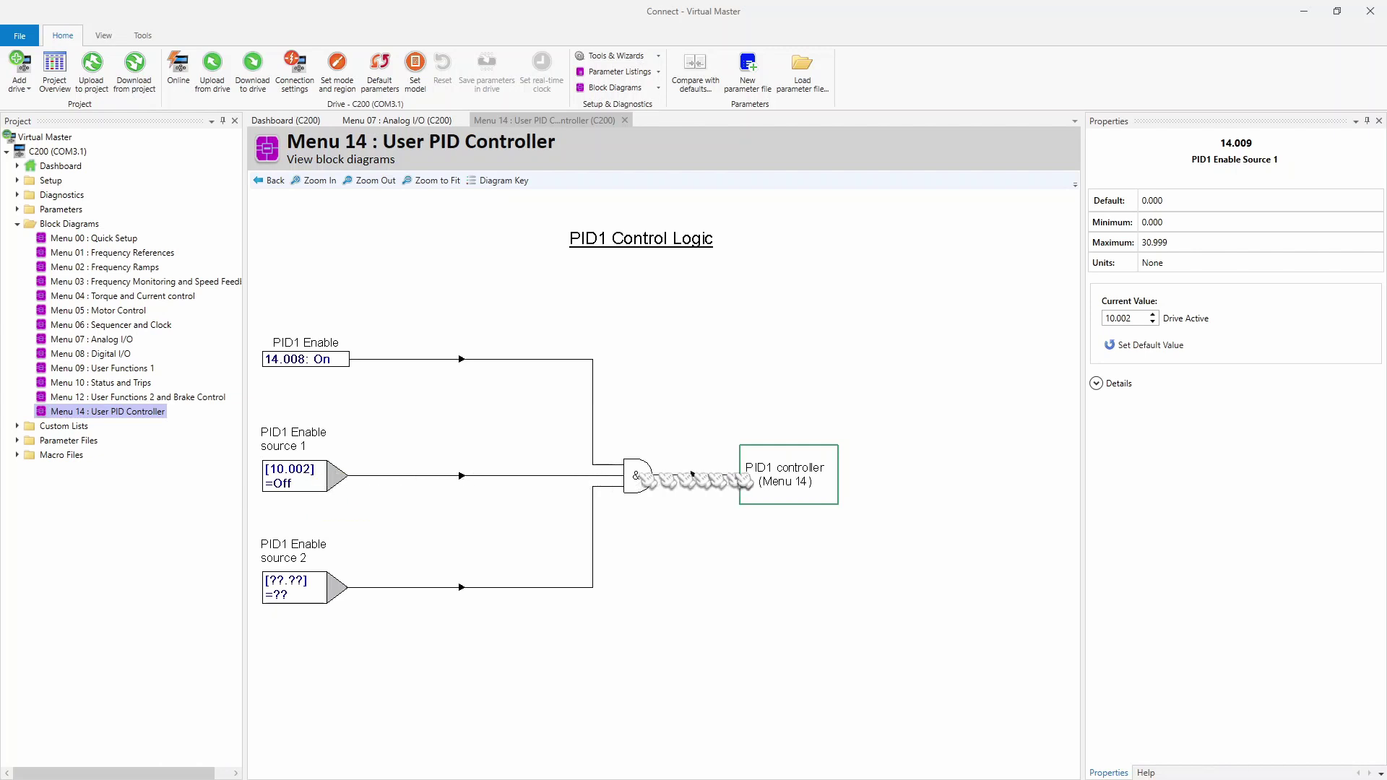
Step: Return to the main PID1 Controller diagram and set the PID1 Output Lower Limit (14.014) to 0%
{"action": "left_click", "coordinate": [813, 468]}
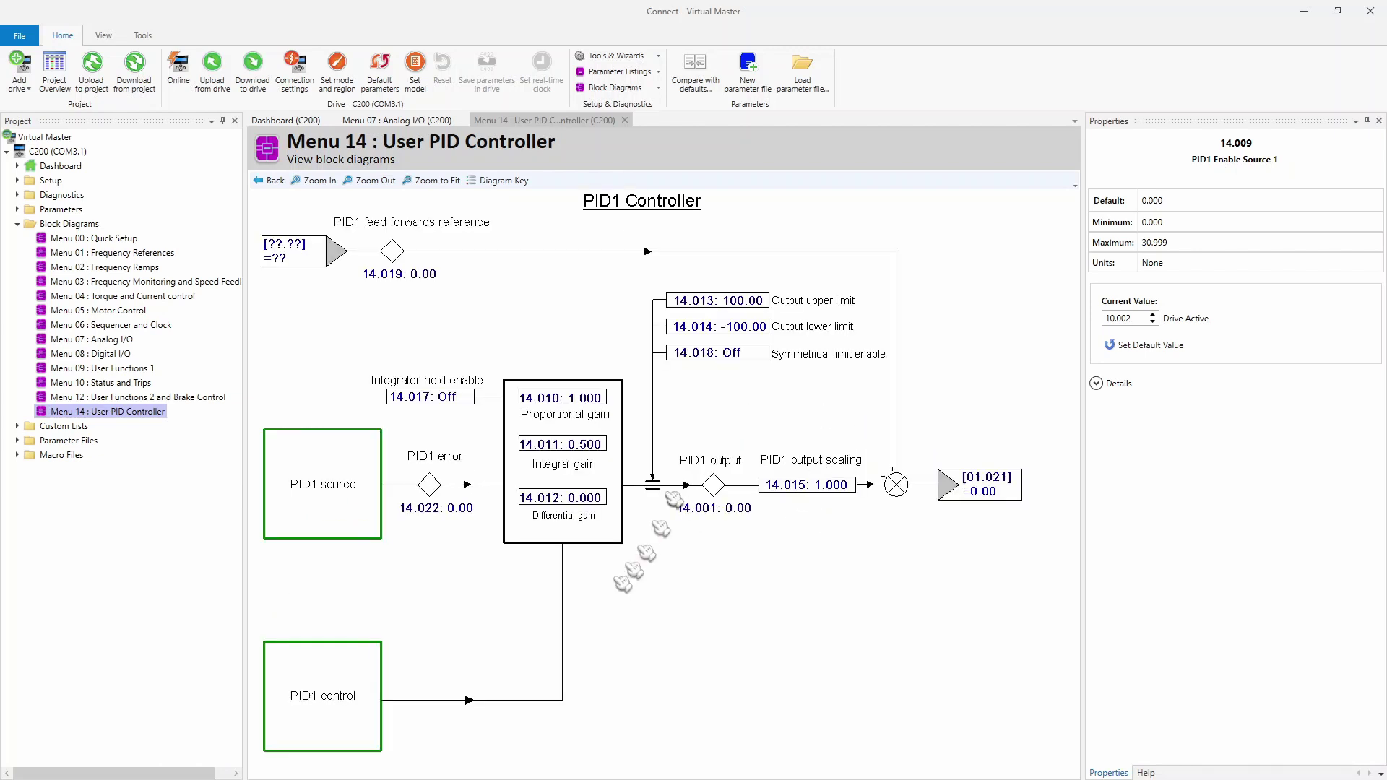
{"action": "double_click", "coordinate": [754, 328]}
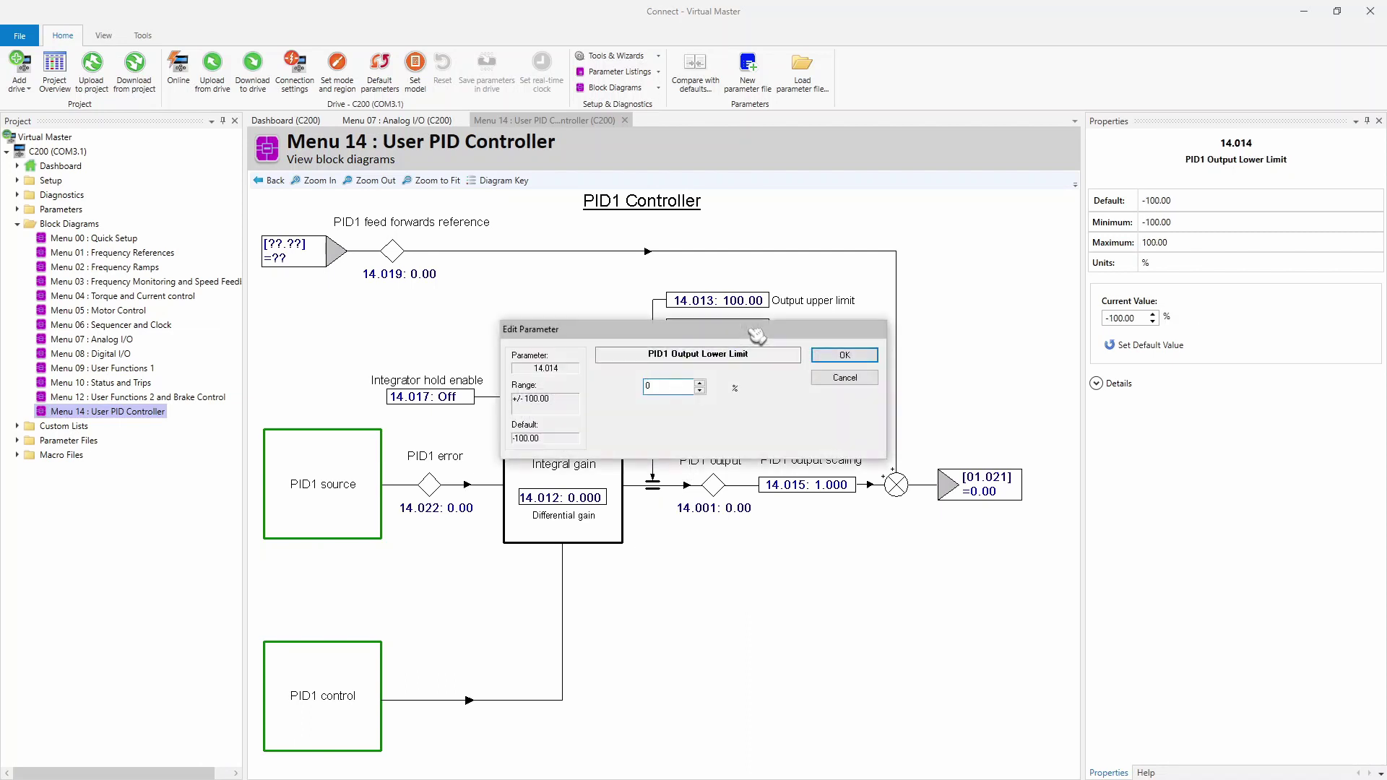
{"action": "type", "text": "0"}
{"action": "key", "text": "Return"}
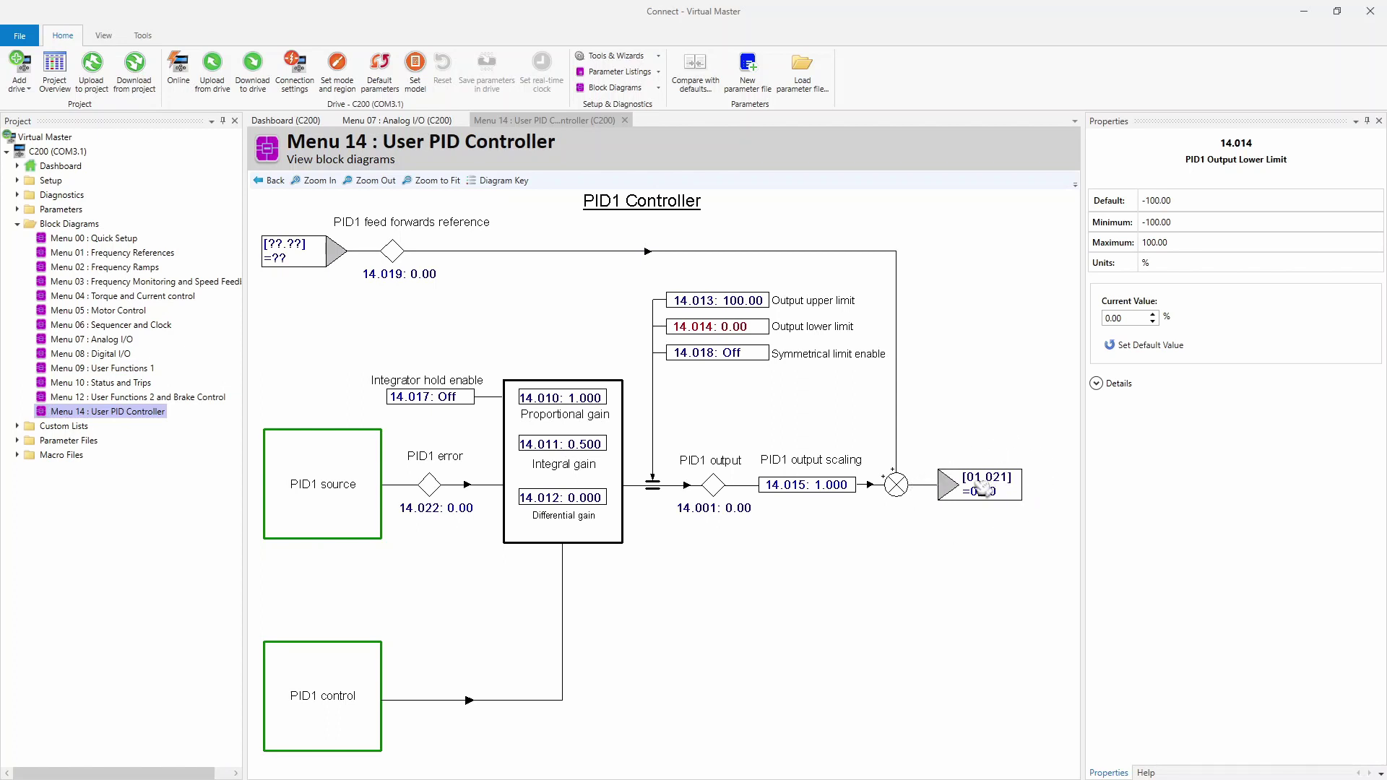
{"action": "mouse_move", "coordinate": [991, 484]}
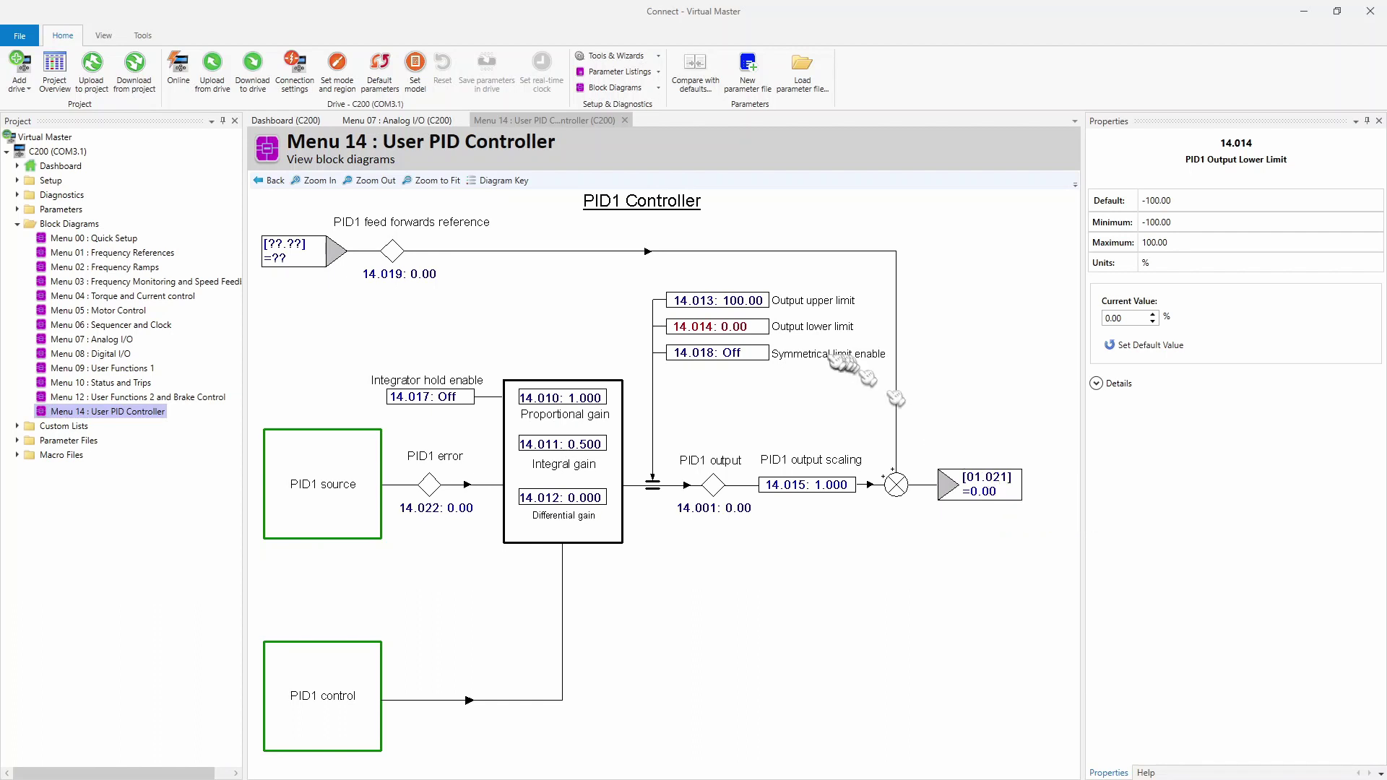
{"action": "mouse_move", "coordinate": [751, 305]}
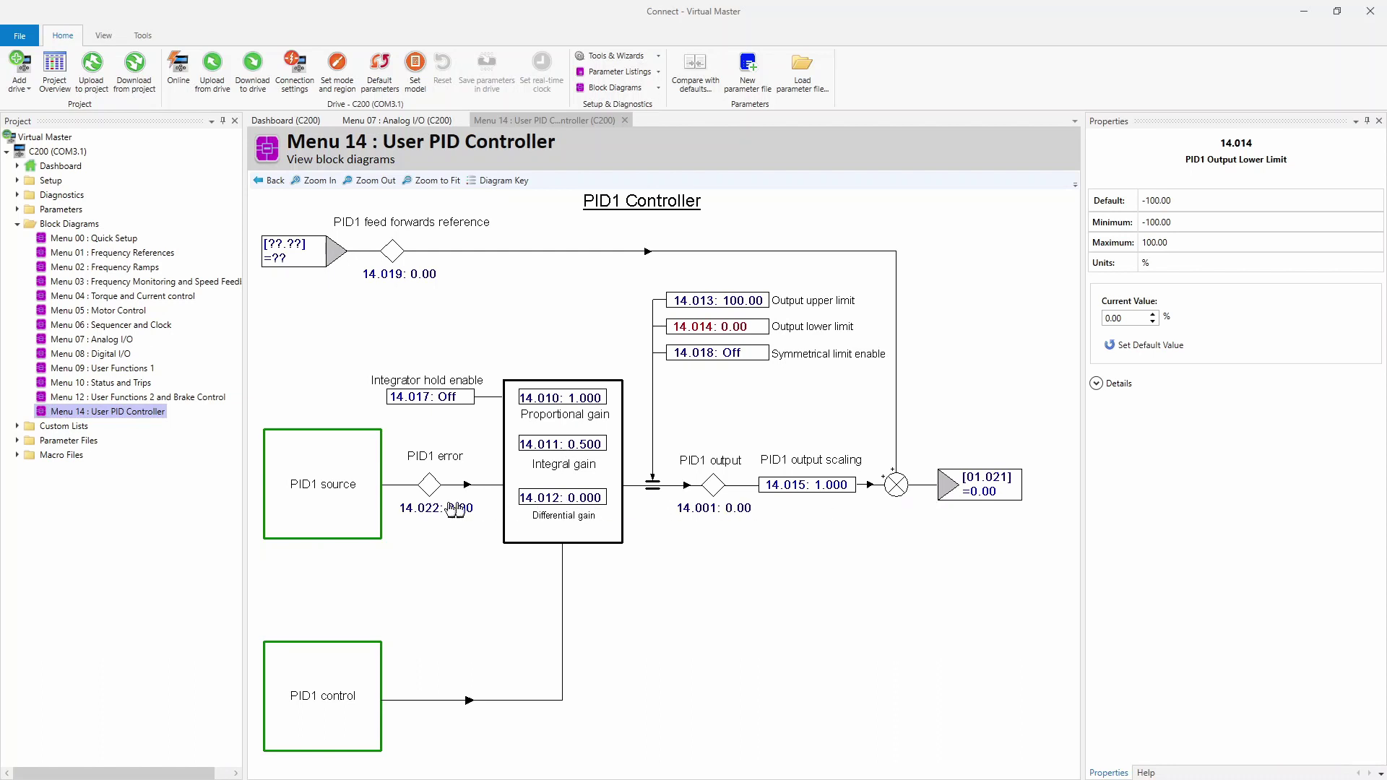
Step: Compare the PID1 digital reference and feedback parameters with the analog input destinations, and inspect the PID1 Proportional Gain properties
{"action": "left_click", "coordinate": [369, 507]}
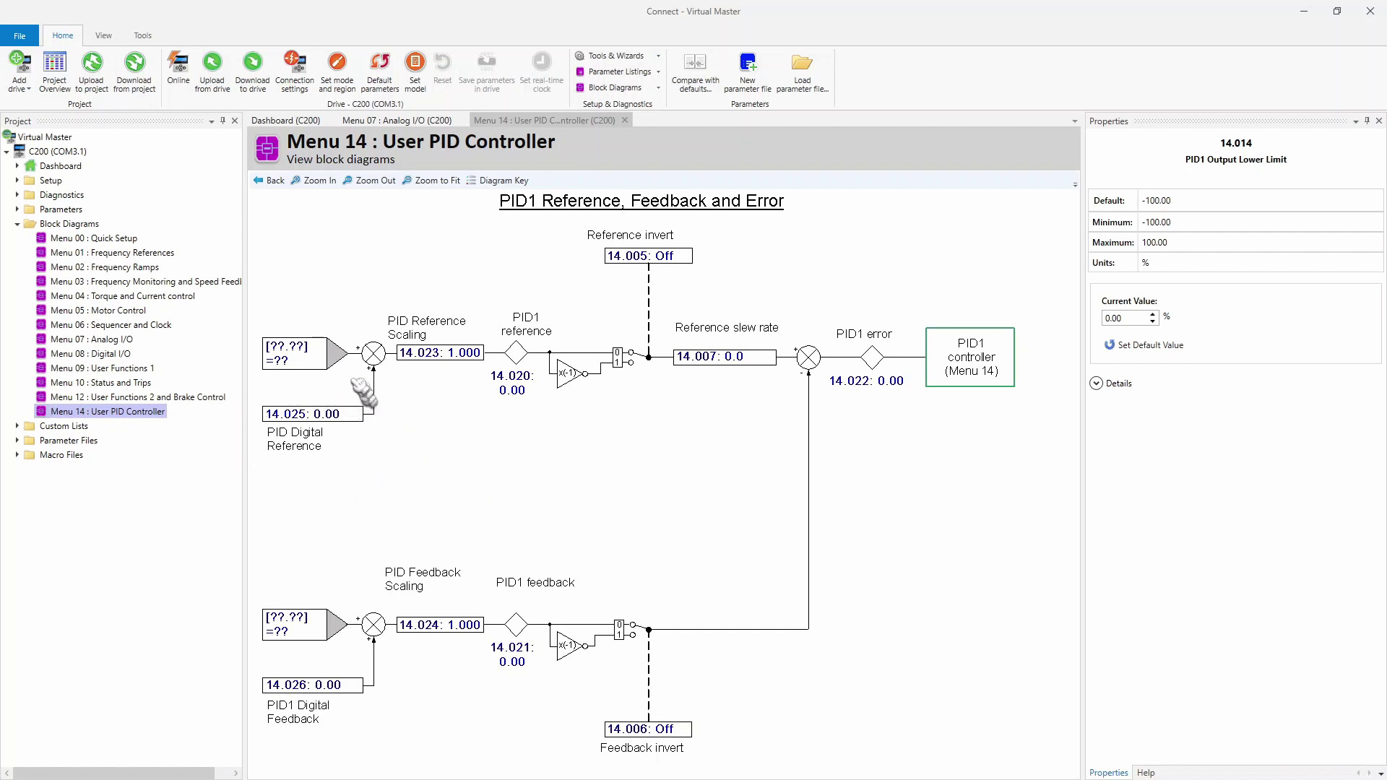
{"action": "left_click", "coordinate": [408, 123]}
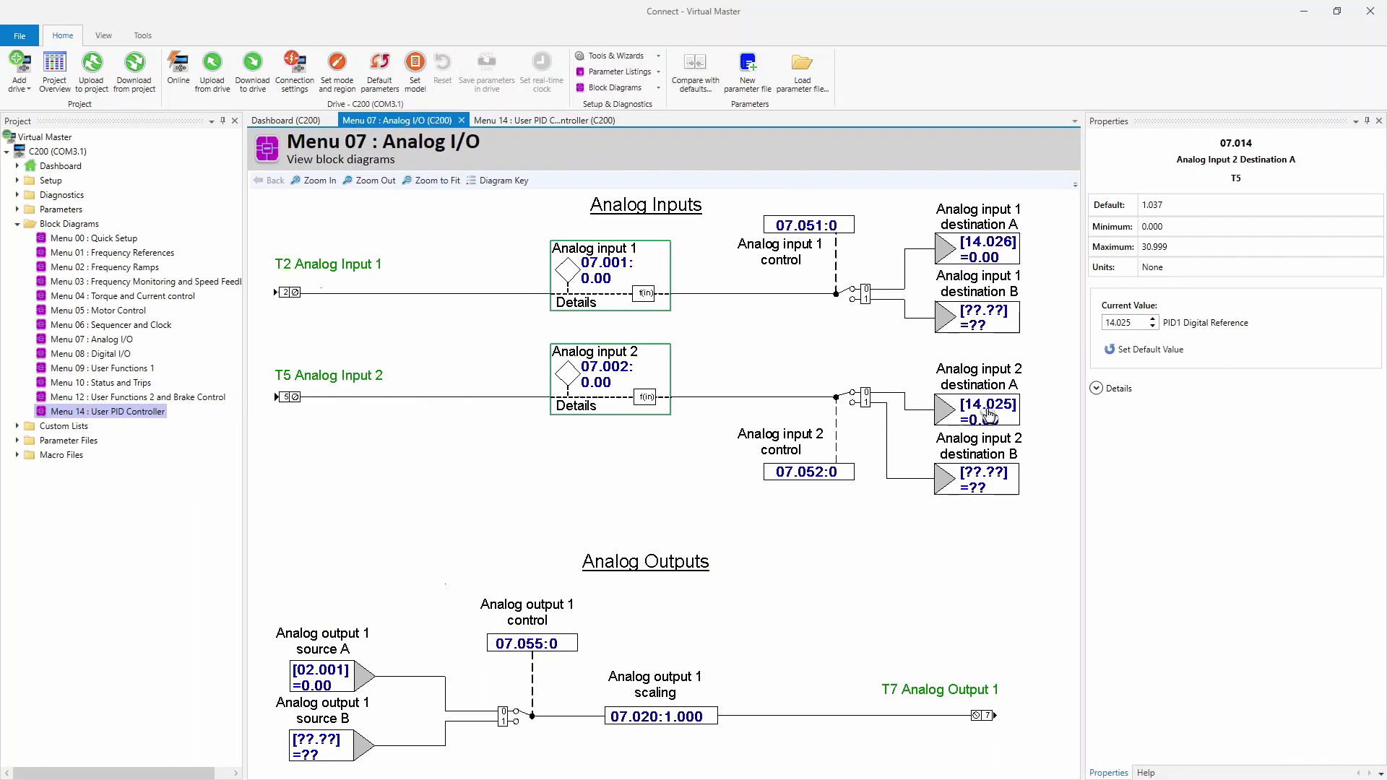
{"action": "left_click", "coordinate": [572, 120]}
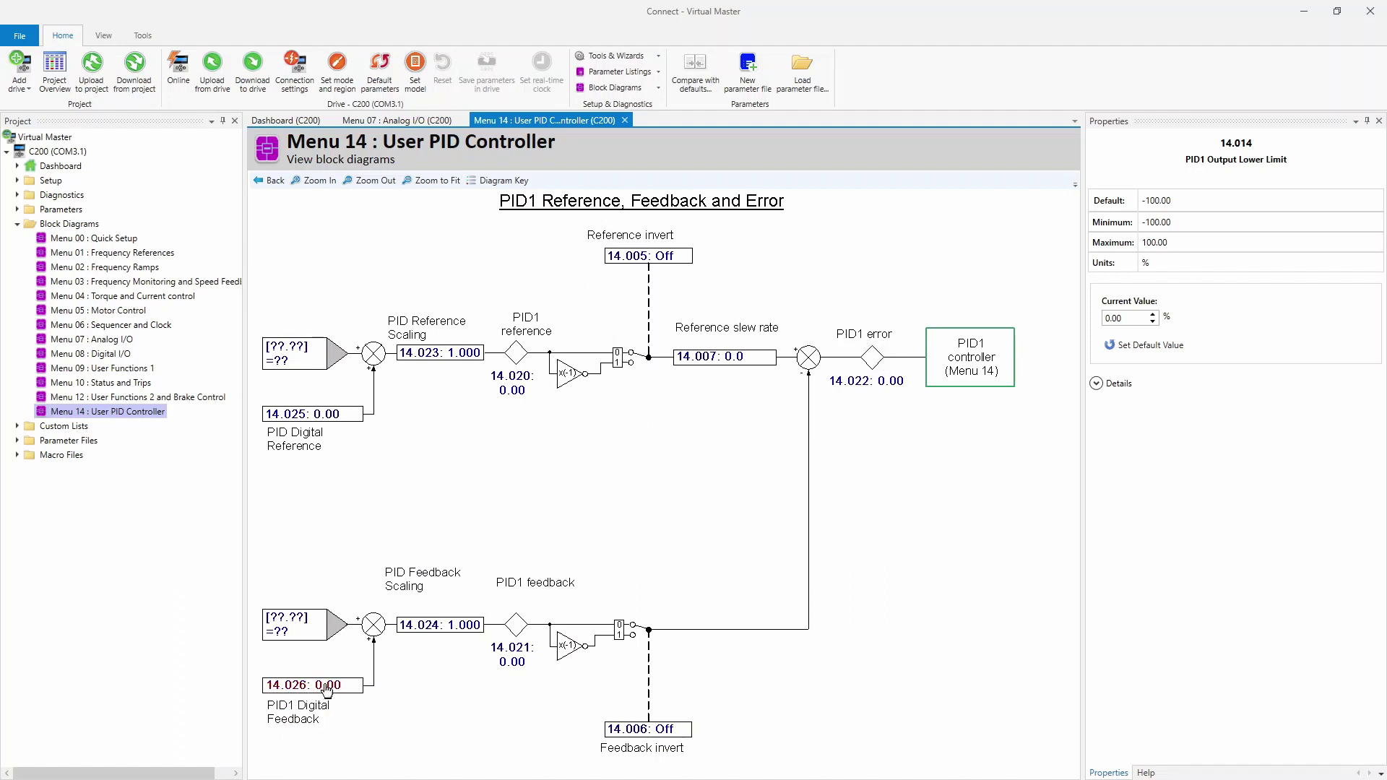
{"action": "left_click", "coordinate": [398, 120]}
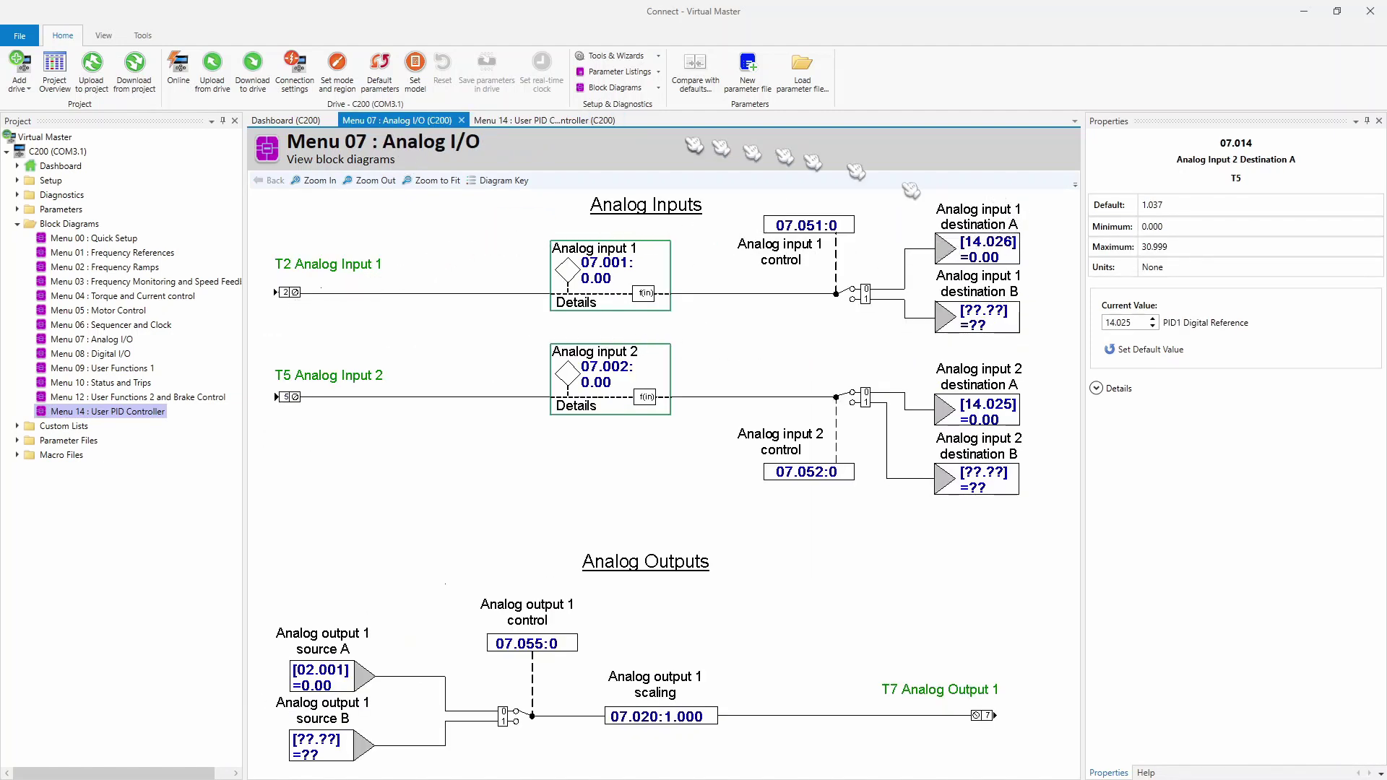
{"action": "left_click", "coordinate": [570, 120]}
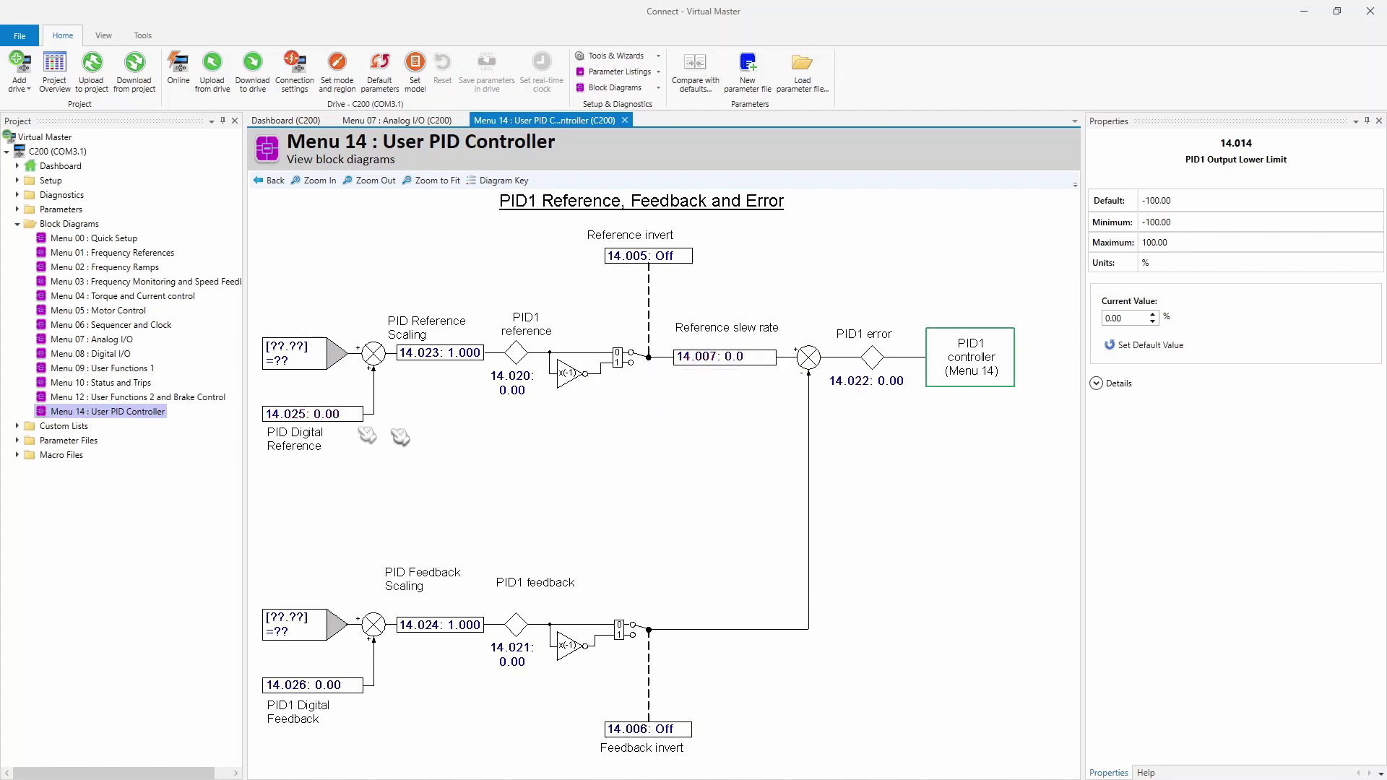
{"action": "left_click", "coordinate": [960, 350]}
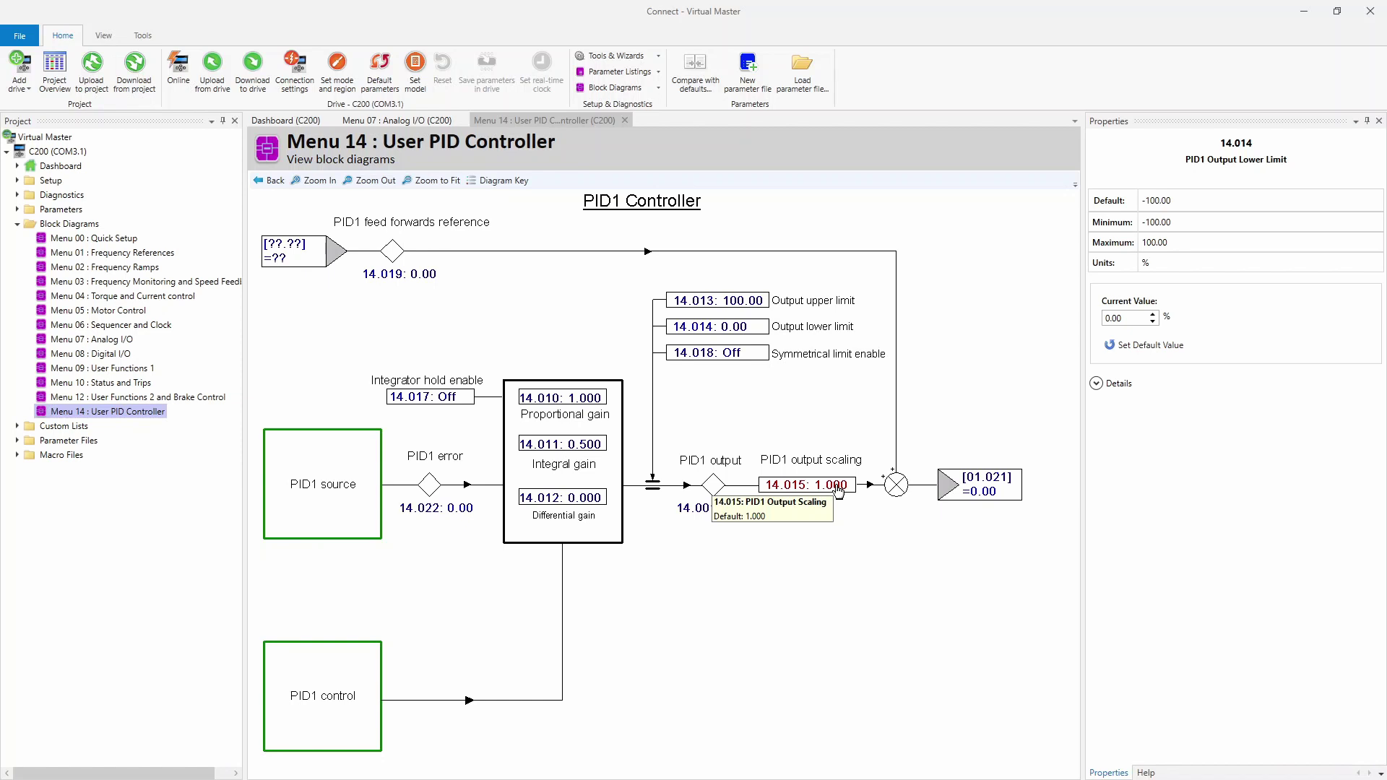
{"action": "left_click", "coordinate": [604, 402]}
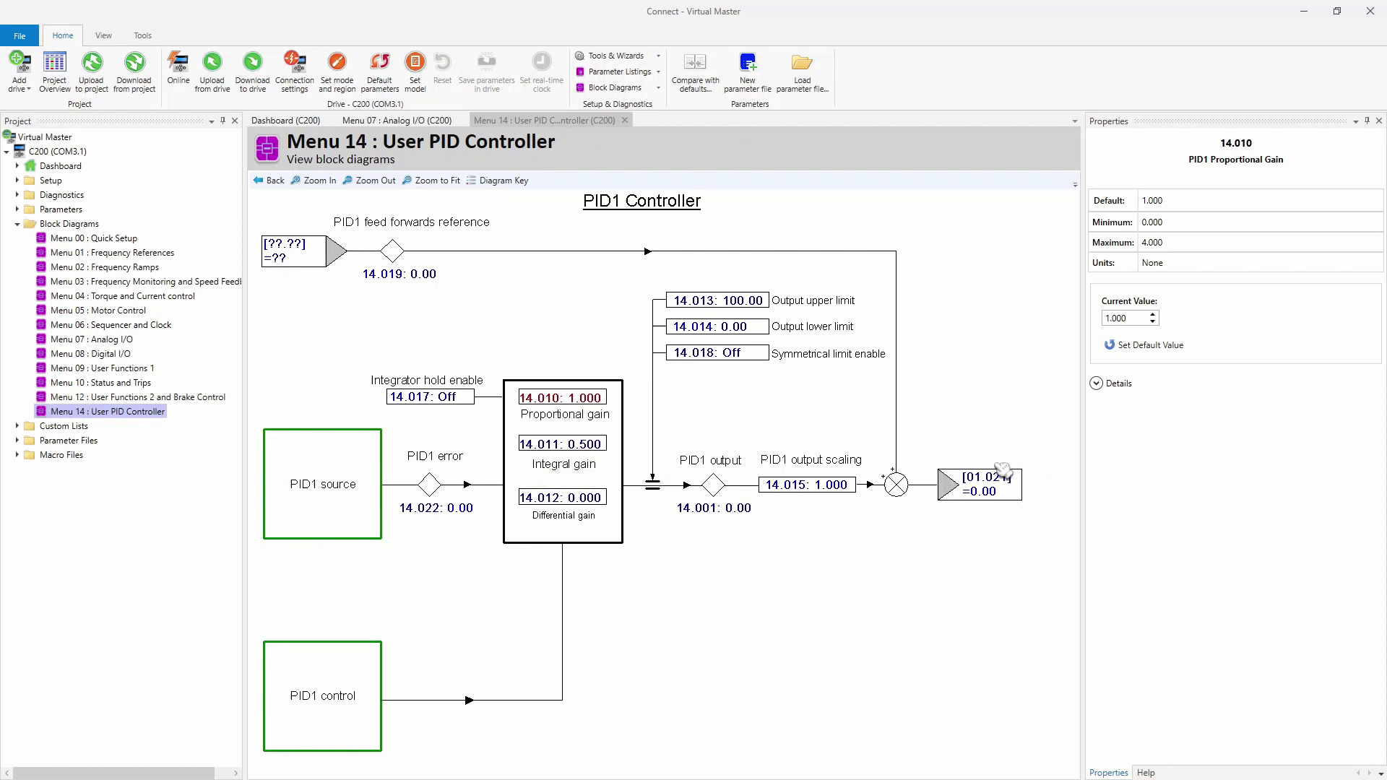
Step: In the Menu 01 Frequency References block diagram, set the Reference Selector (01.014) to 3: Preset
{"action": "double_click", "coordinate": [57, 253]}
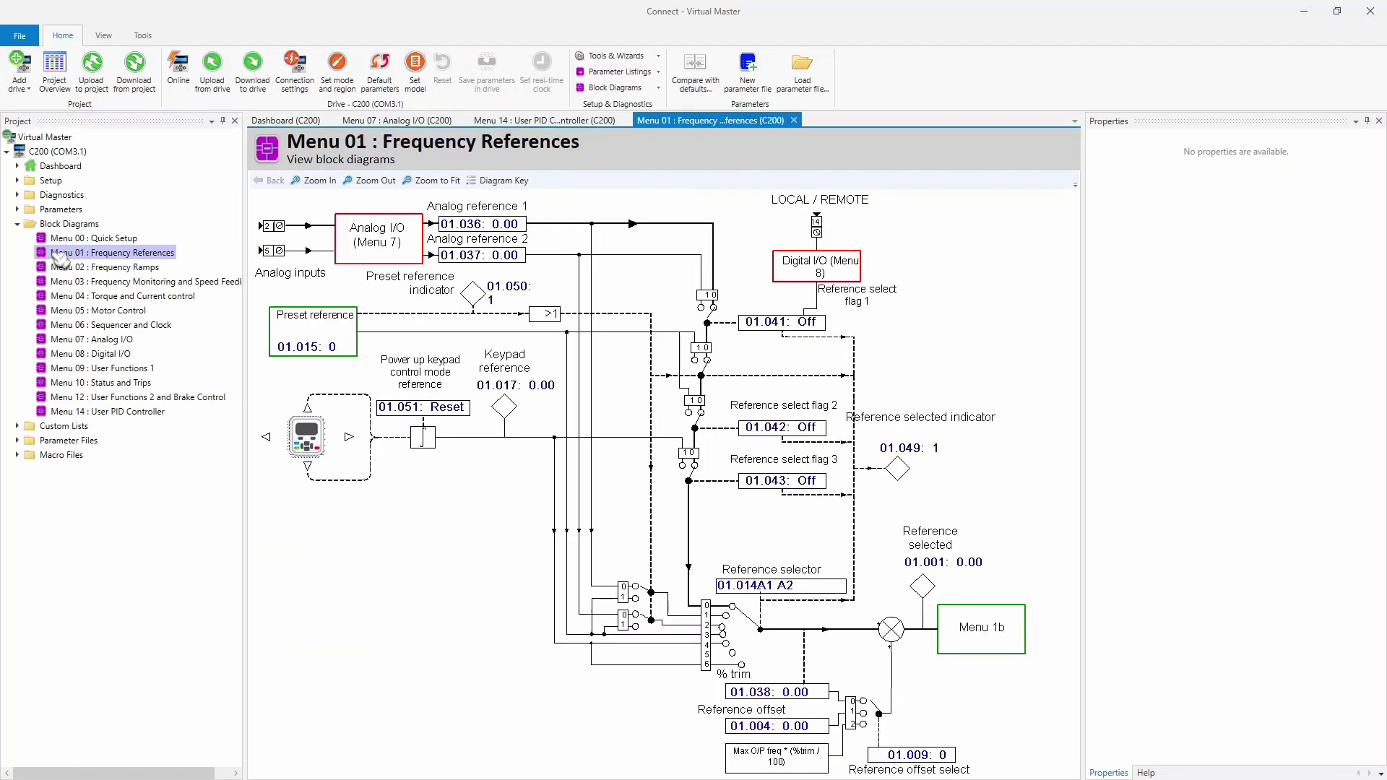
{"action": "left_click", "coordinate": [780, 591]}
{"action": "double_click", "coordinate": [781, 589]}
{"action": "left_click", "coordinate": [738, 389]}
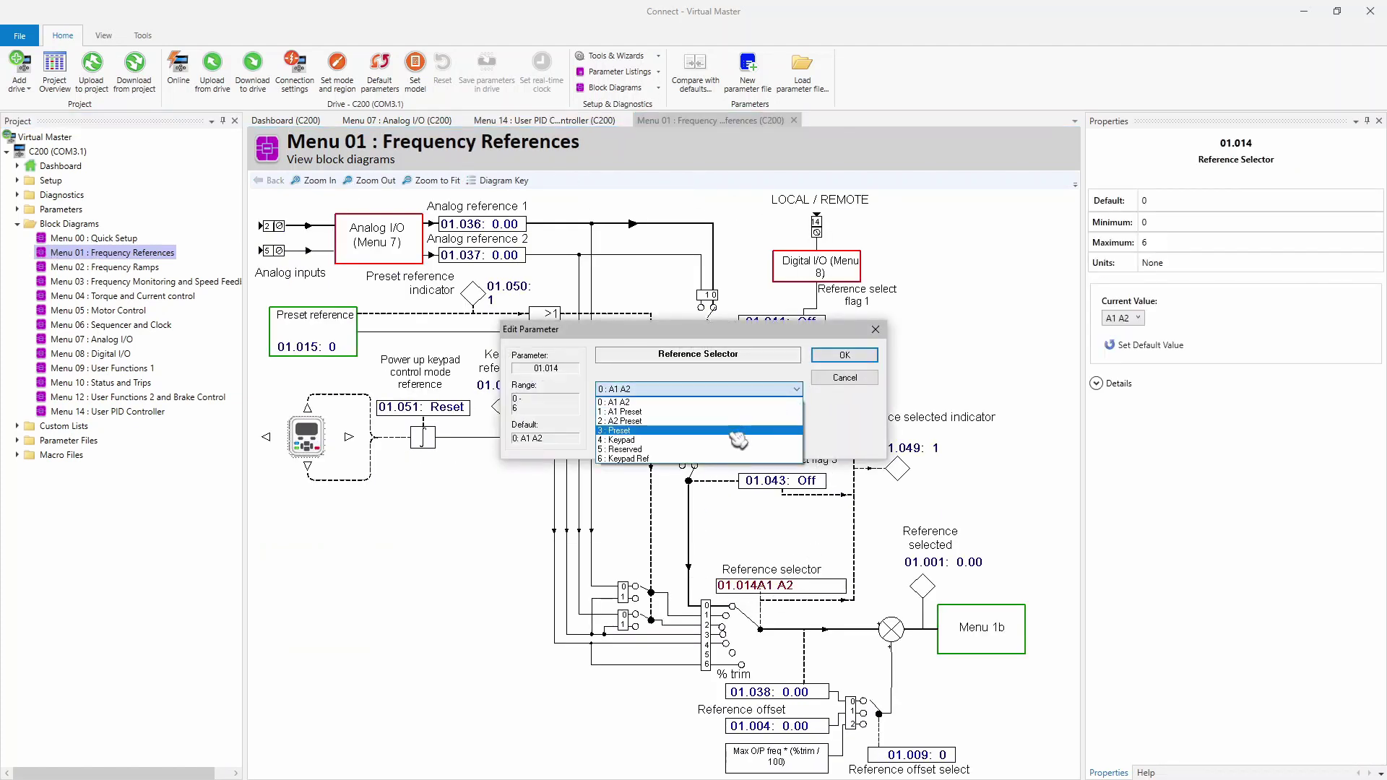
{"action": "left_click", "coordinate": [735, 431]}
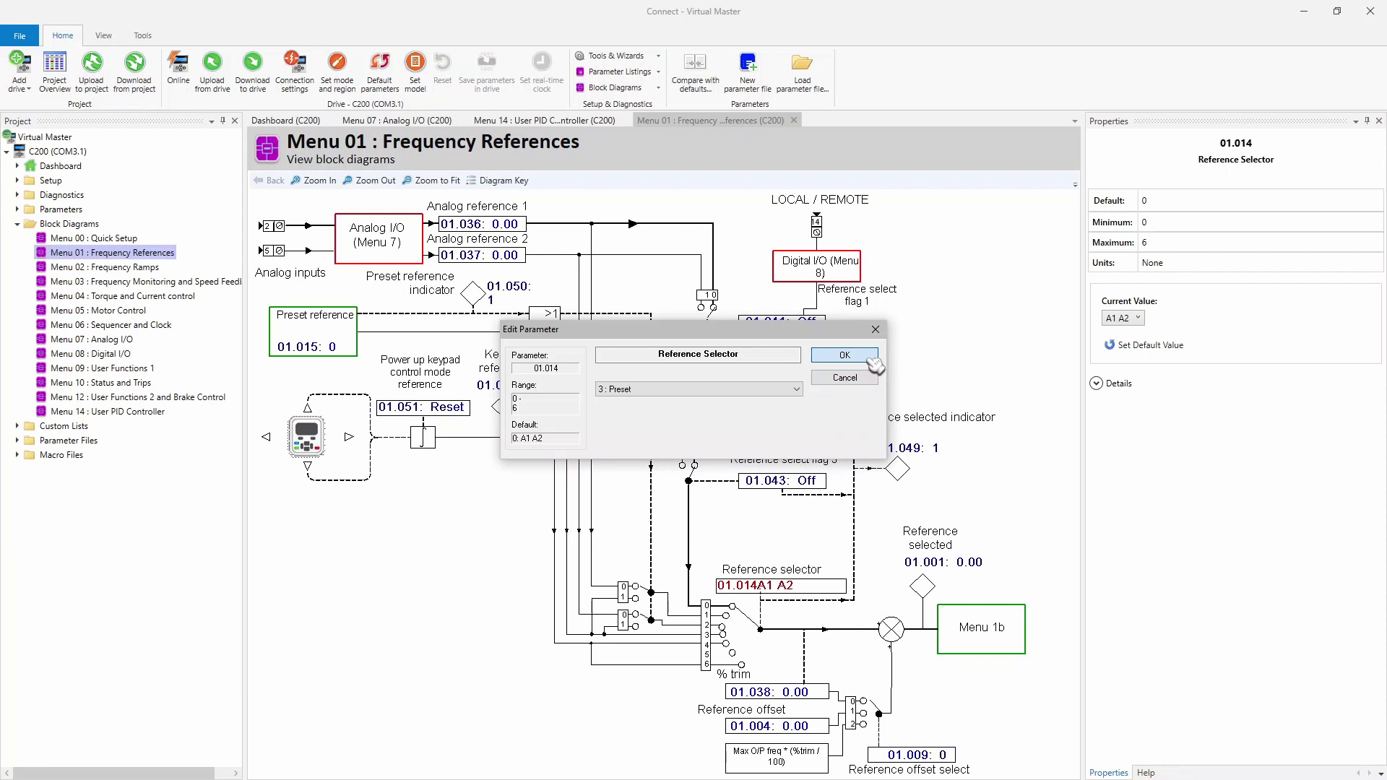
{"action": "left_click", "coordinate": [845, 355]}
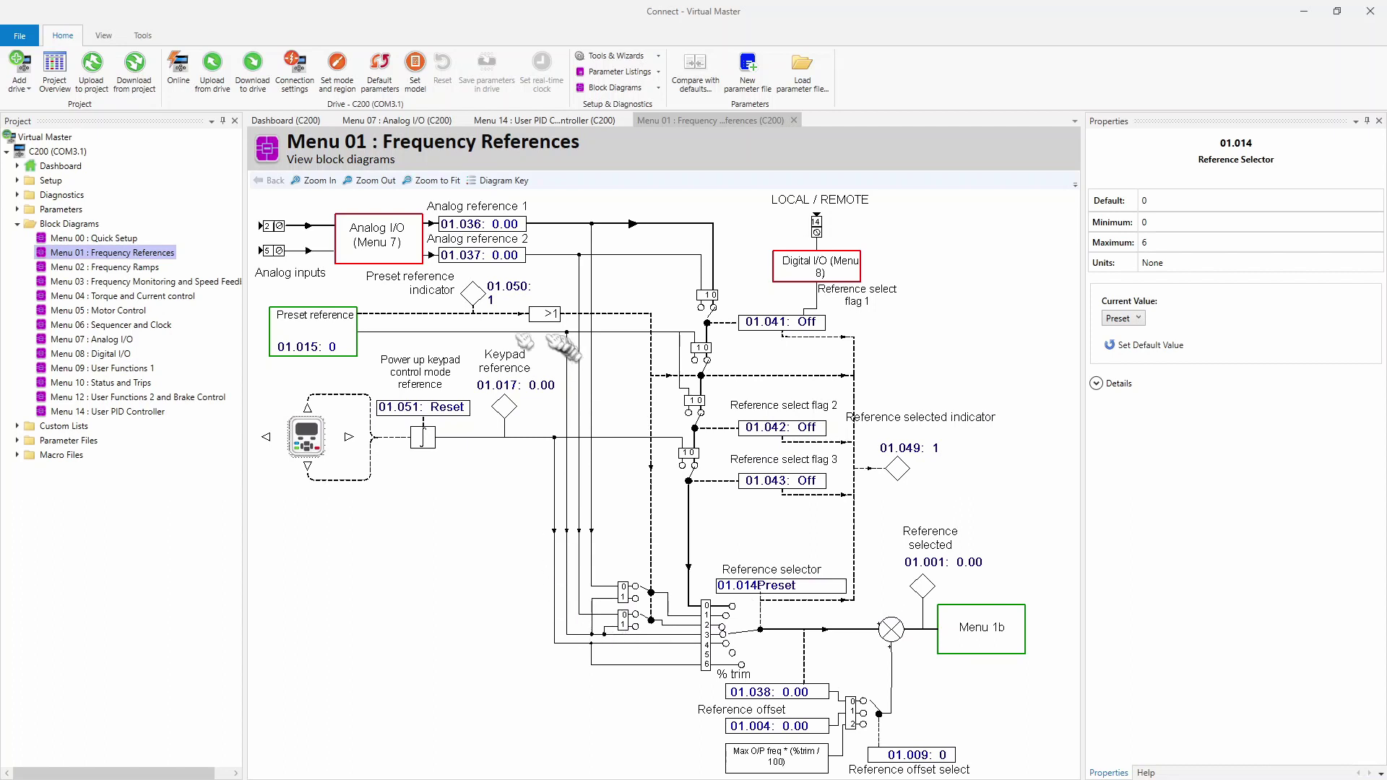
Step: In the preset reference diagram, set the Preset Selector (01.015) to 1 and return to the main frequency references diagram
{"action": "left_click", "coordinate": [375, 339]}
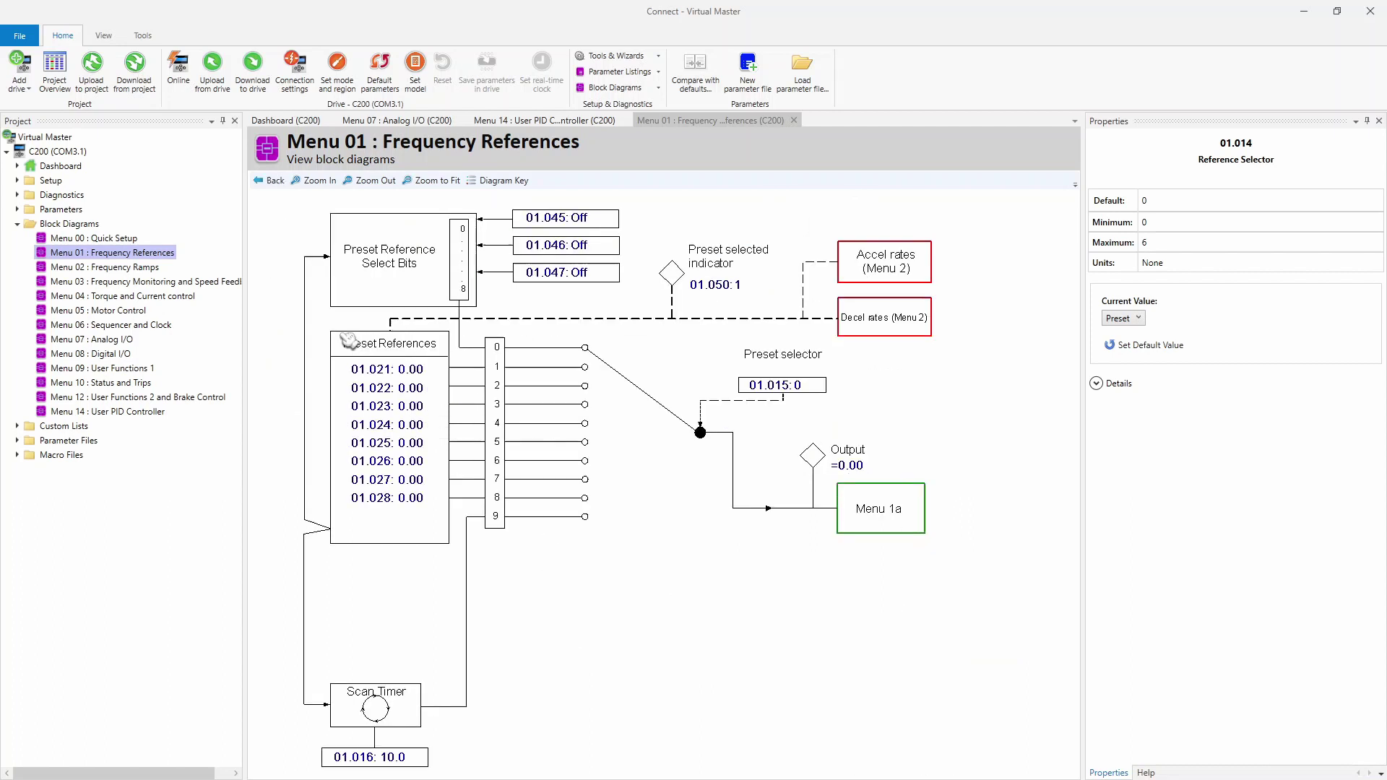
{"action": "left_click", "coordinate": [792, 390]}
{"action": "double_click", "coordinate": [794, 392]}
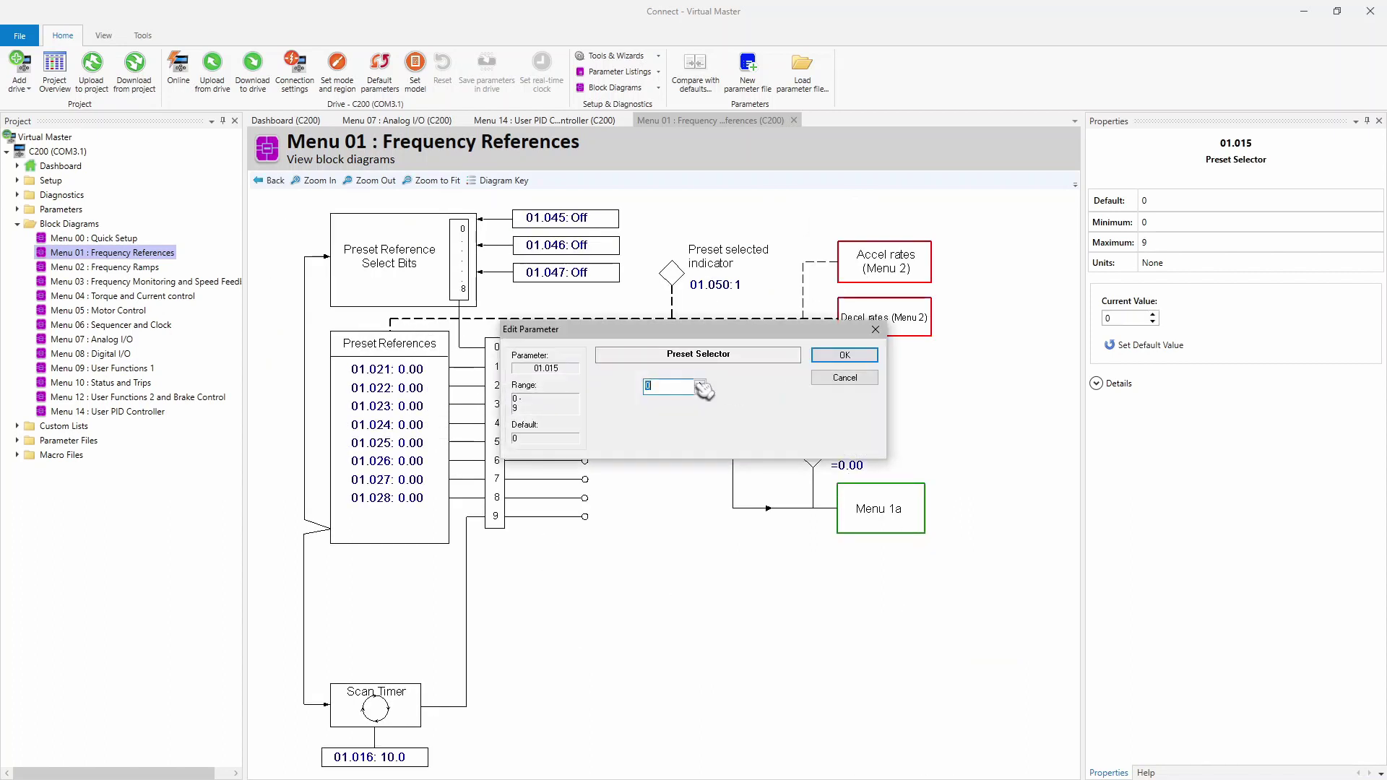
{"action": "left_click", "coordinate": [699, 384]}
{"action": "left_click", "coordinate": [844, 355]}
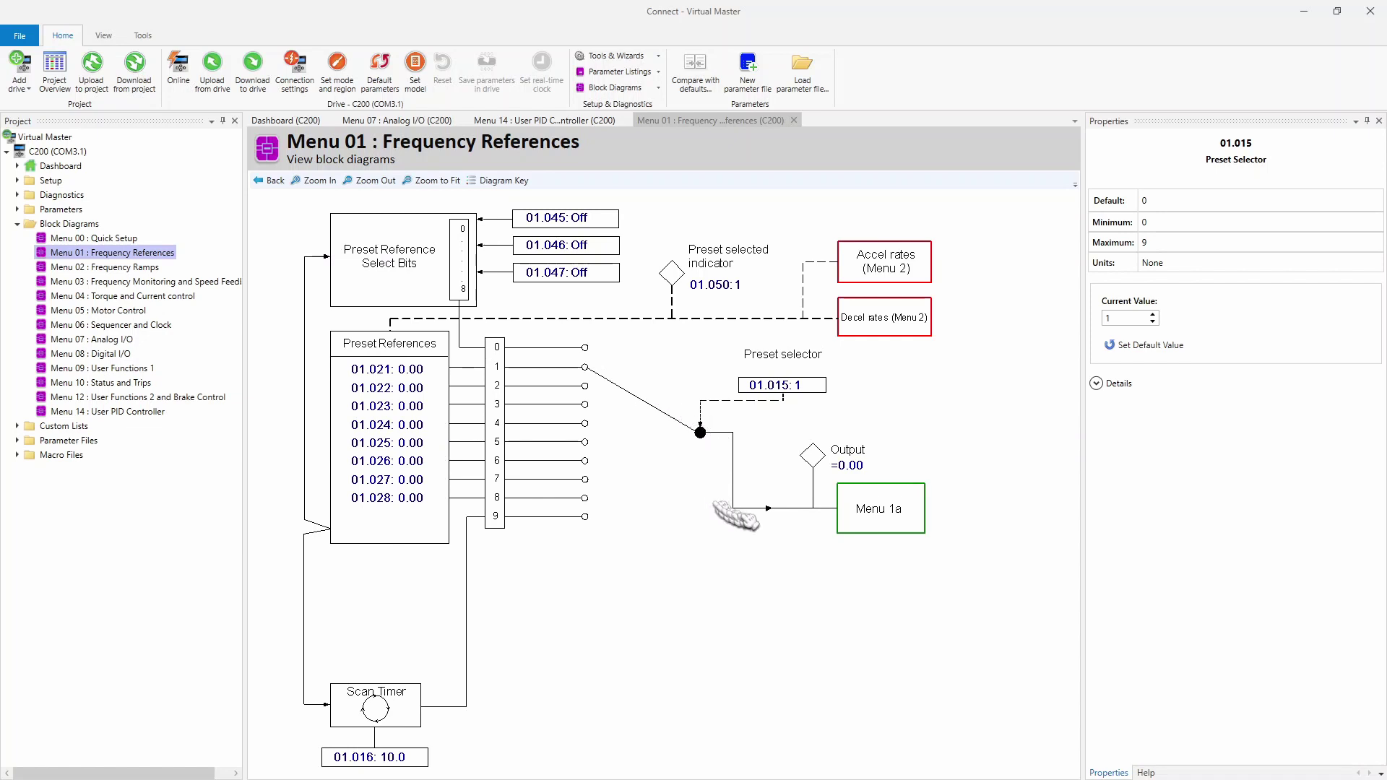
{"action": "left_click", "coordinate": [857, 518]}
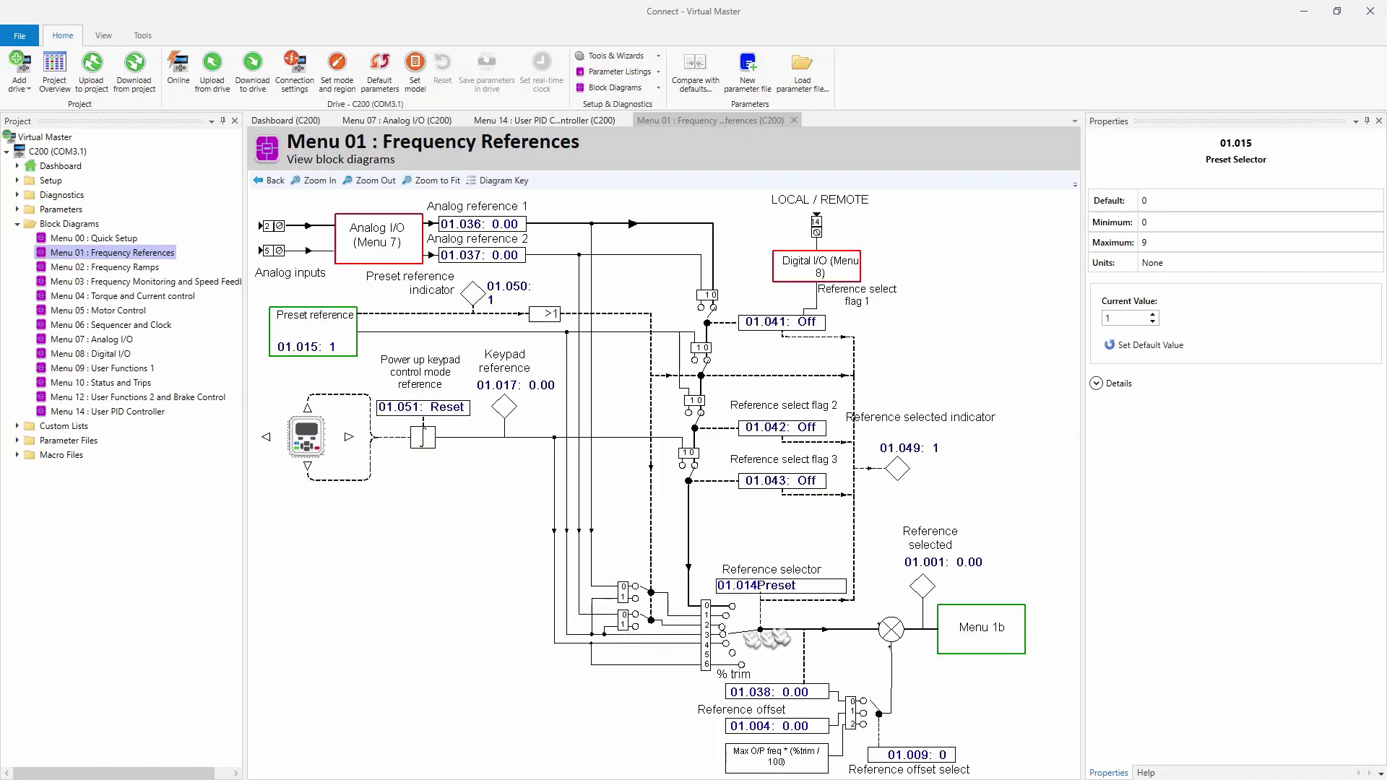
Step: Follow the reference path to the Menu 02 Frequency Ramps diagram and set Acceleration Rate 1 (02.011) and Deceleration Rate 1 (02.021) to 0.2 s
{"action": "left_click", "coordinate": [953, 633]}
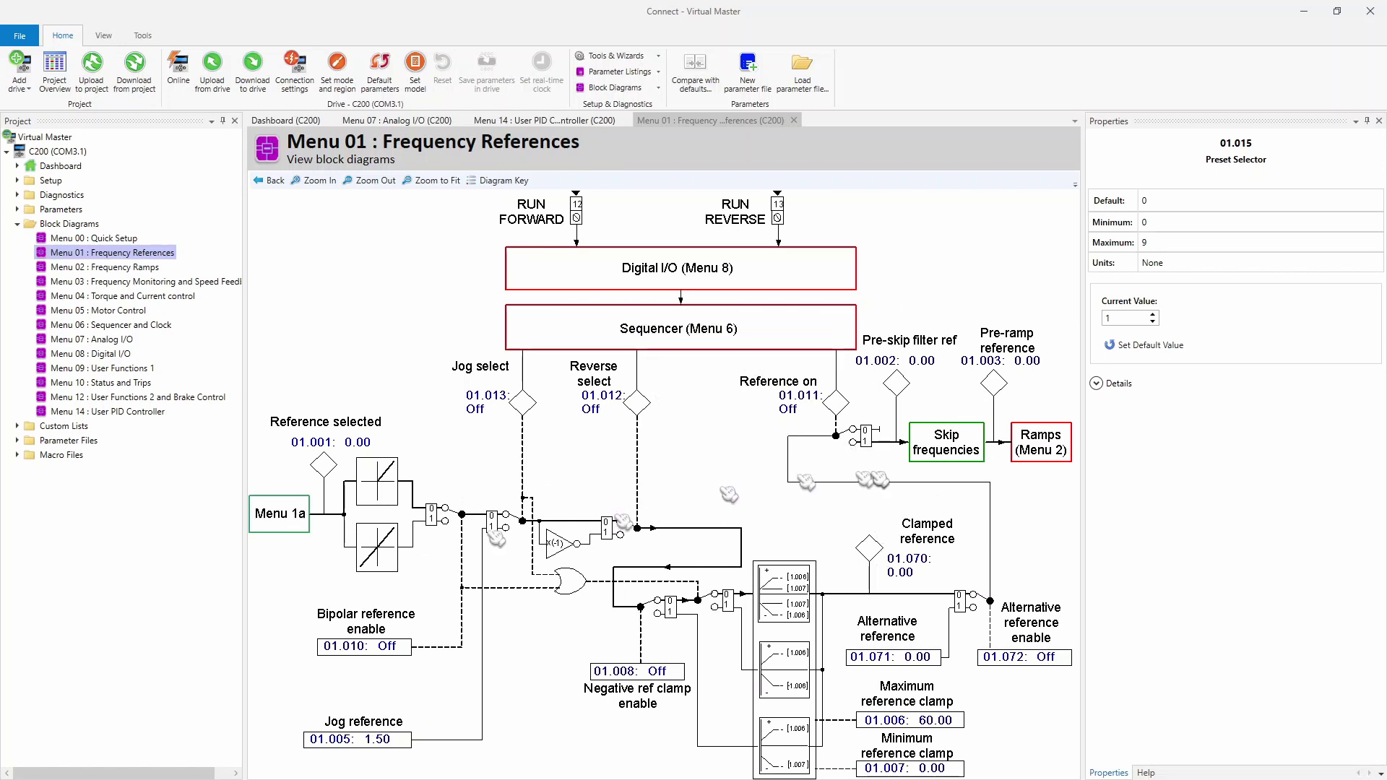
{"action": "left_click", "coordinate": [1041, 454]}
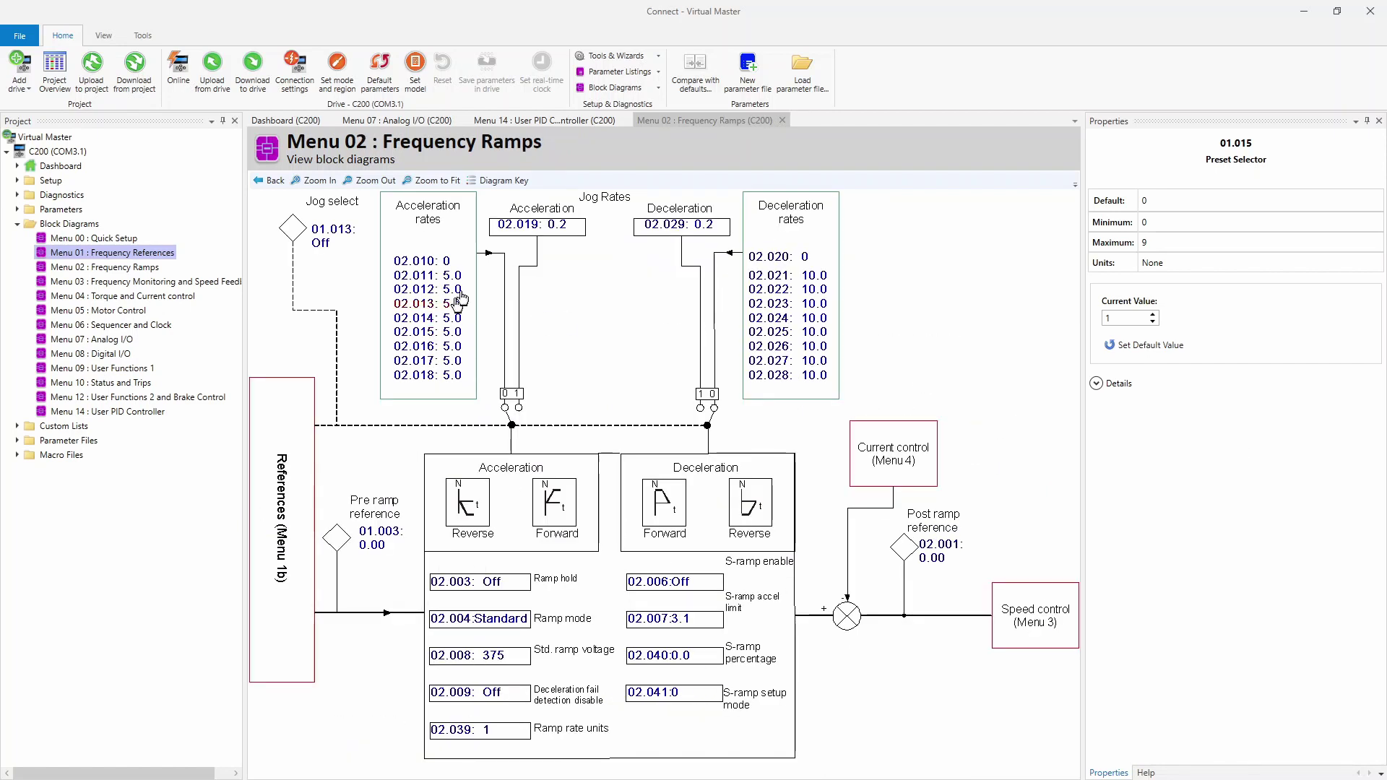
{"action": "double_click", "coordinate": [455, 276]}
{"action": "type", "text": "0.2"}
{"action": "key", "text": "Return"}
{"action": "double_click", "coordinate": [810, 277]}
{"action": "type", "text": "0.2"}
{"action": "key", "text": "Return"}
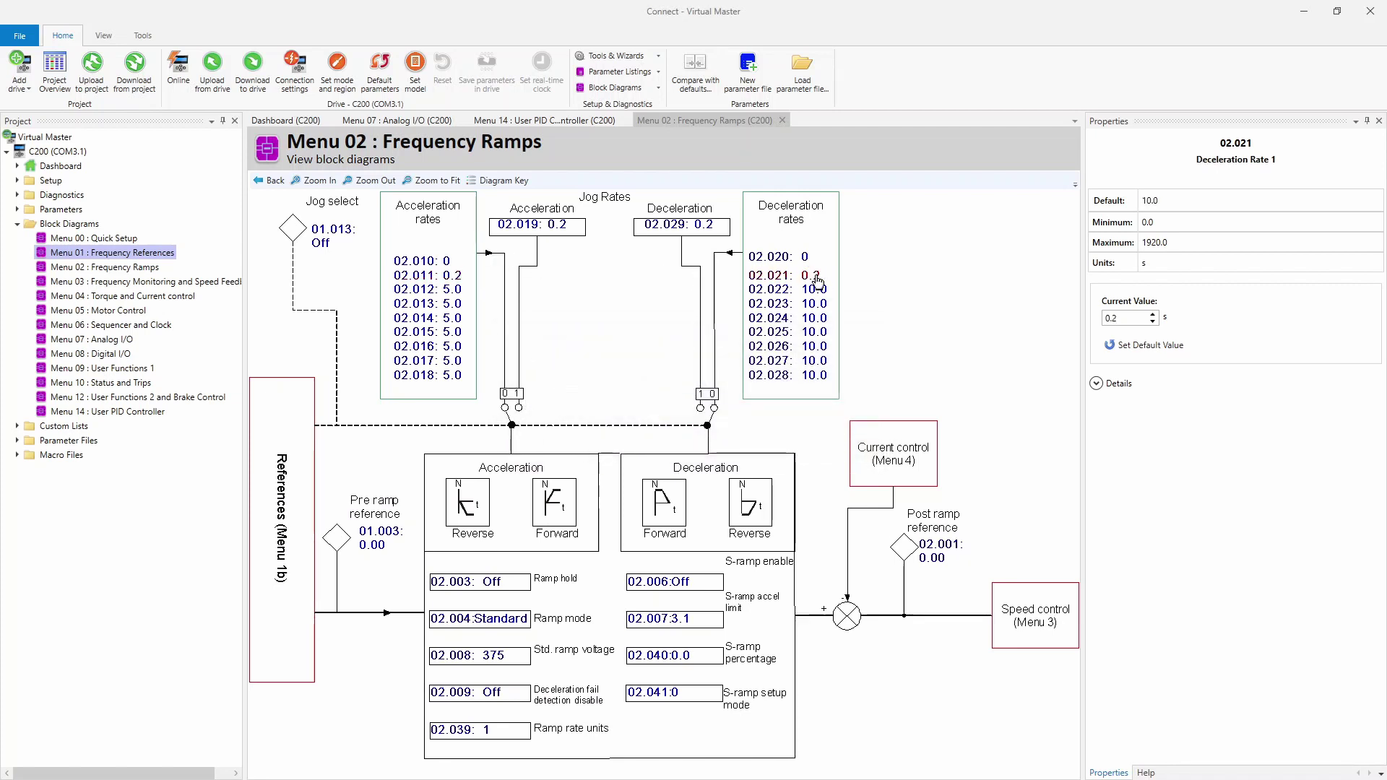